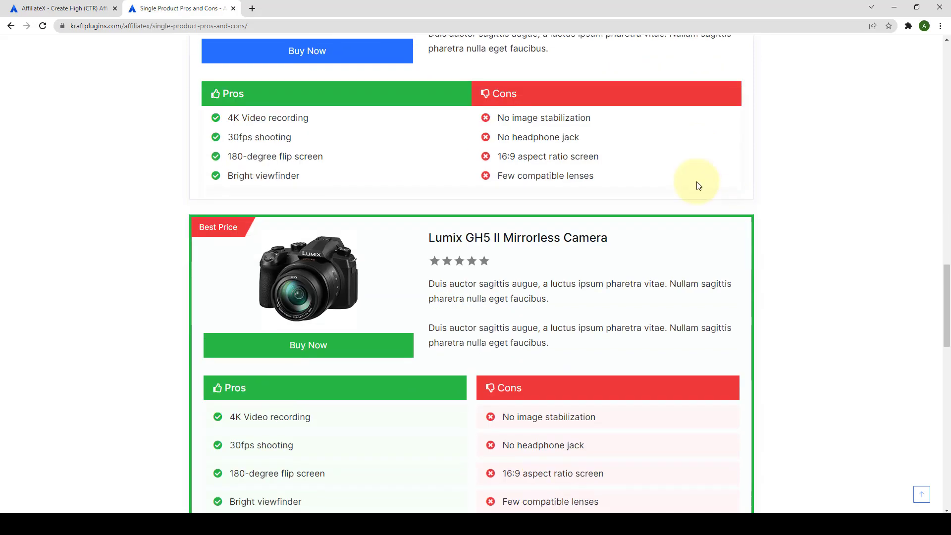
Look through the remaining example layouts on the Single Product Pros and Cons demo page and return to its beginning
{"action": "scroll", "coordinate": [698, 186], "scroll_direction": "down", "scroll_amount": 5}
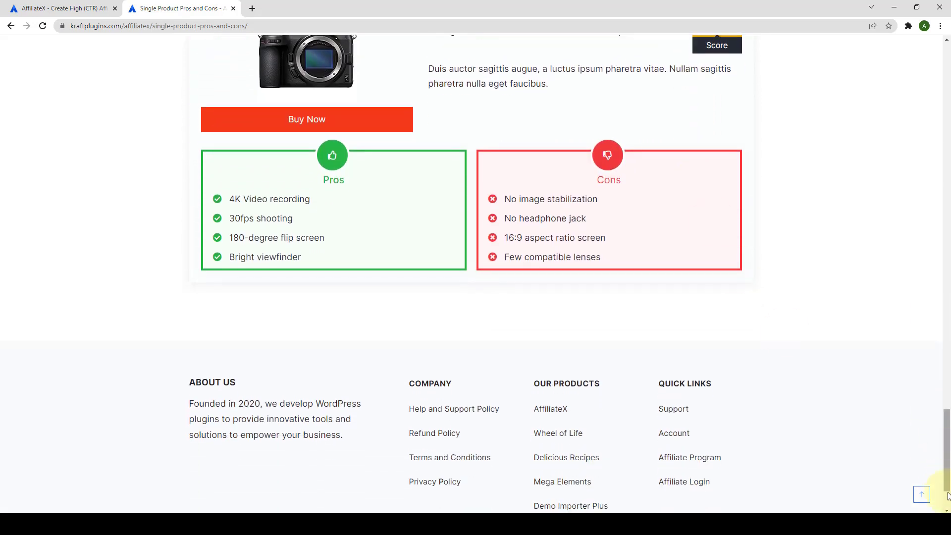
{"action": "left_click", "coordinate": [922, 494]}
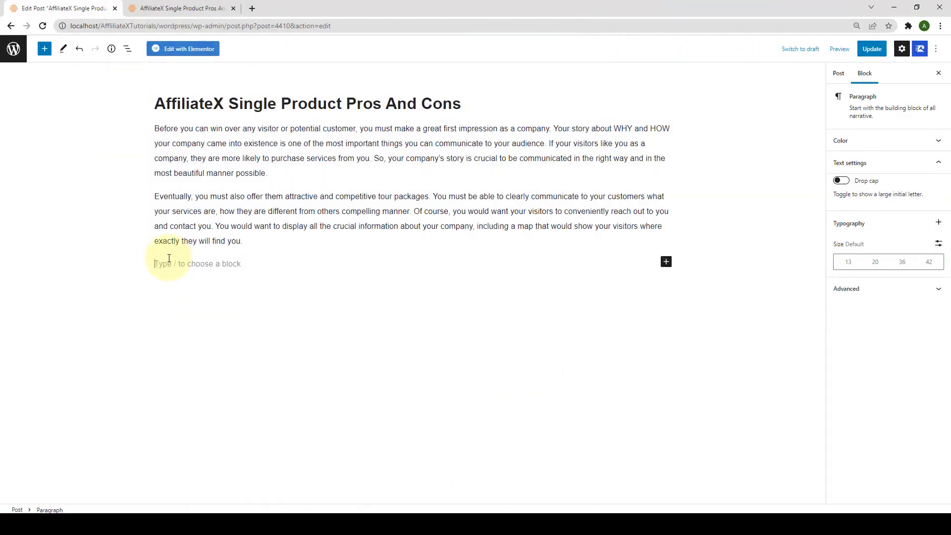
Insert an AffiliateX Single Product Pros and Cons block below the post's two paragraphs
{"action": "left_click", "coordinate": [45, 50]}
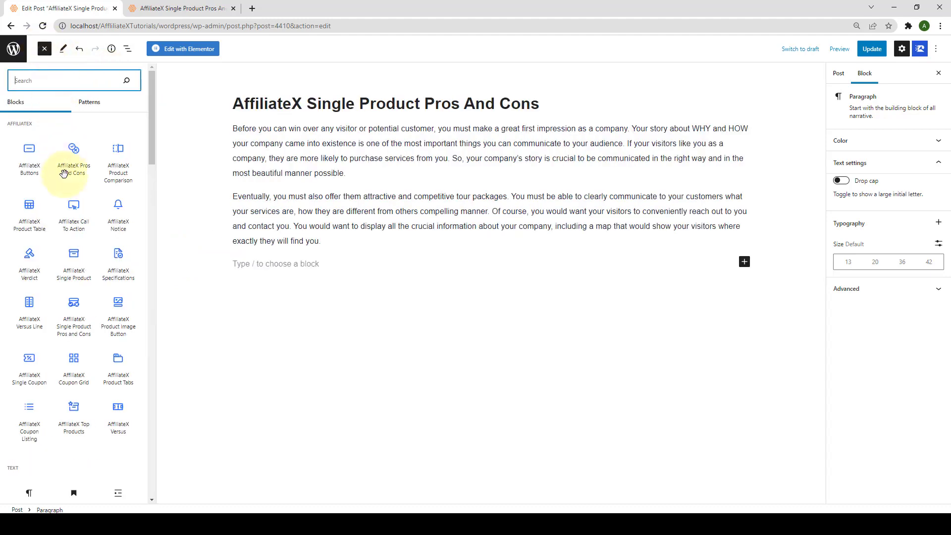
{"action": "left_click", "coordinate": [88, 332]}
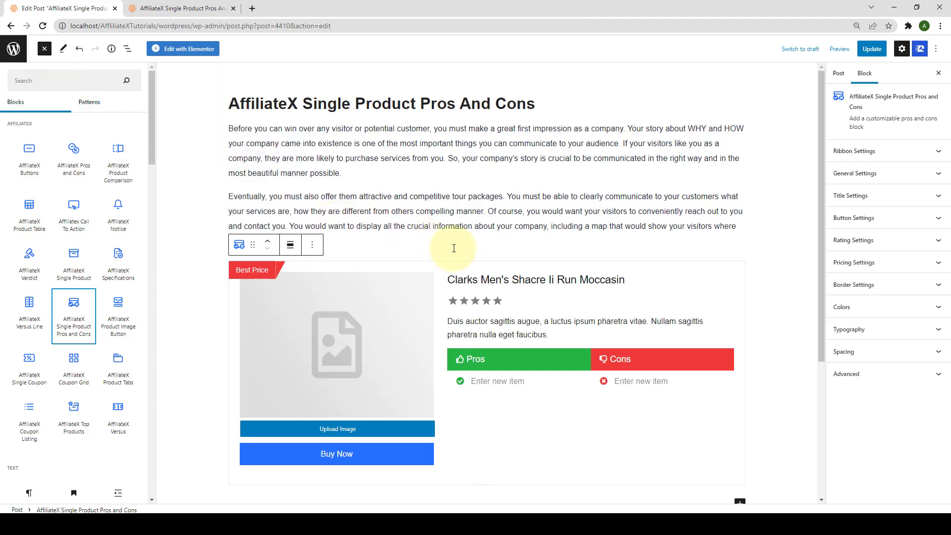
{"action": "left_click", "coordinate": [448, 227]}
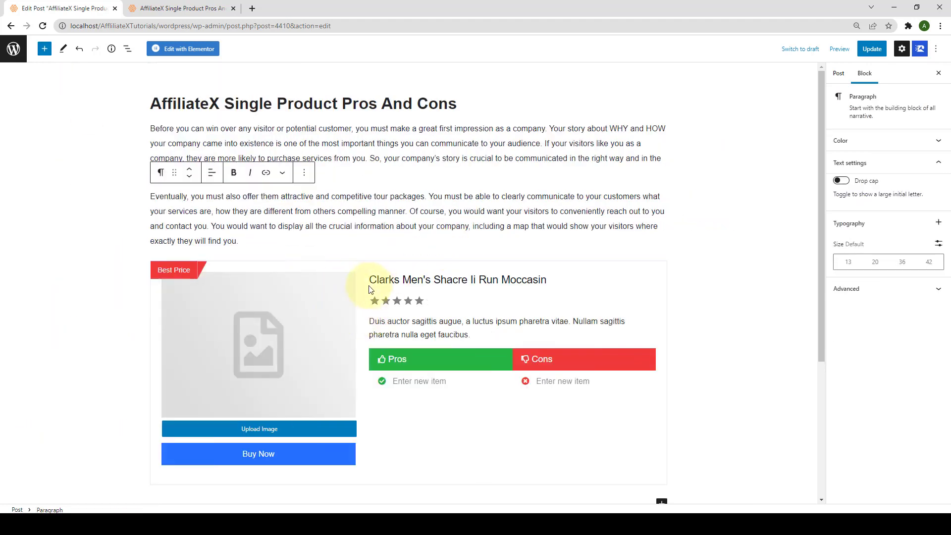
Look over the post's published page down to the author section and return to the post editor
{"action": "left_click", "coordinate": [146, 7]}
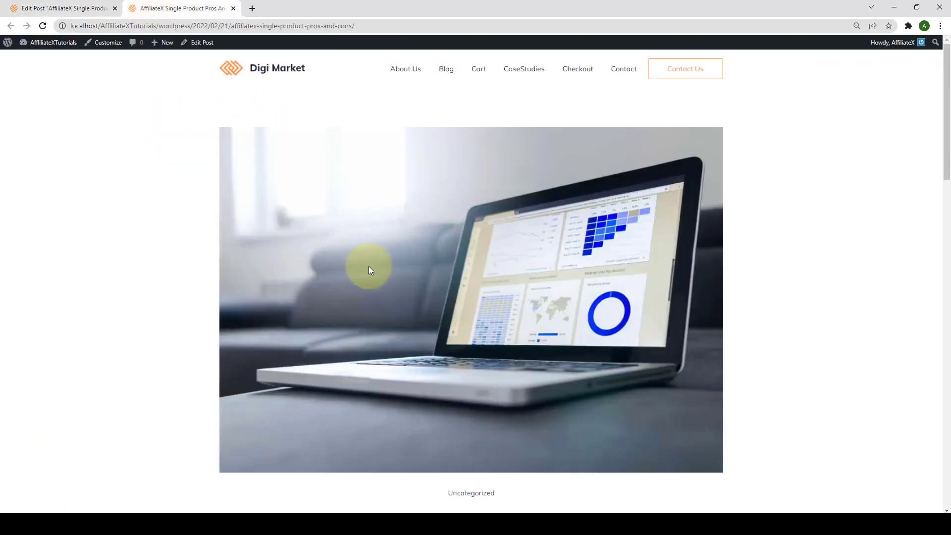
{"action": "scroll", "coordinate": [368, 266], "scroll_direction": "down", "scroll_amount": 5}
{"action": "scroll", "coordinate": [369, 270], "scroll_direction": "down", "scroll_amount": 3}
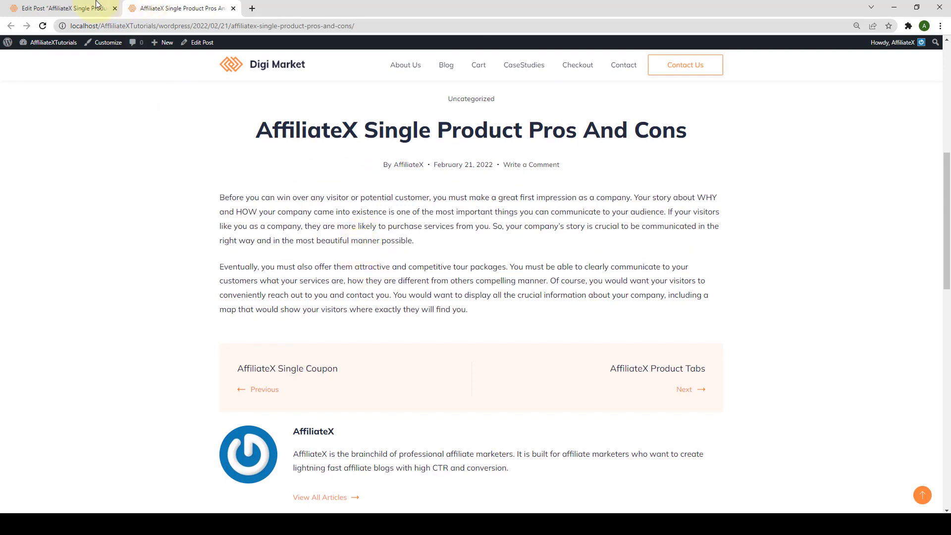
{"action": "left_click", "coordinate": [64, 8]}
Set the product block's image to camera1.jpg from the media library
{"action": "scroll", "coordinate": [312, 309], "scroll_direction": "down", "scroll_amount": 3}
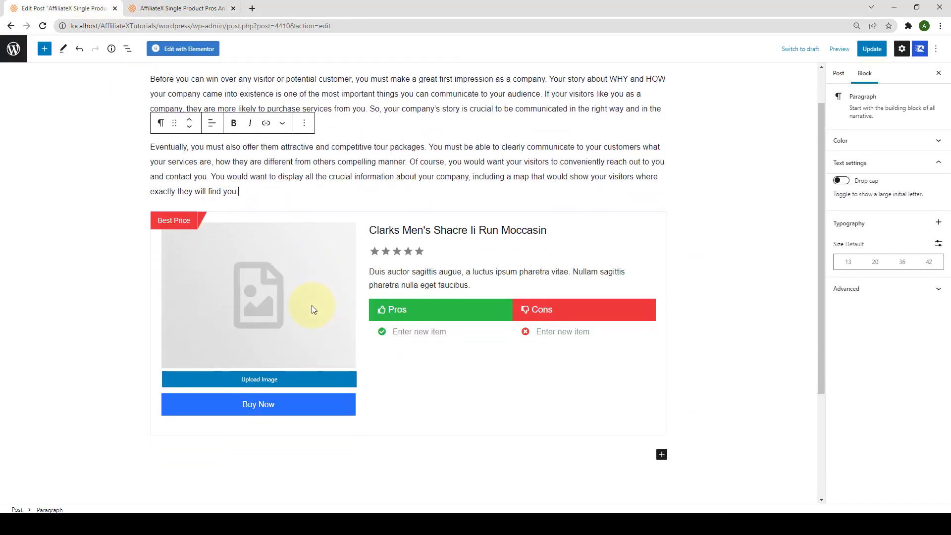
{"action": "left_click", "coordinate": [464, 276]}
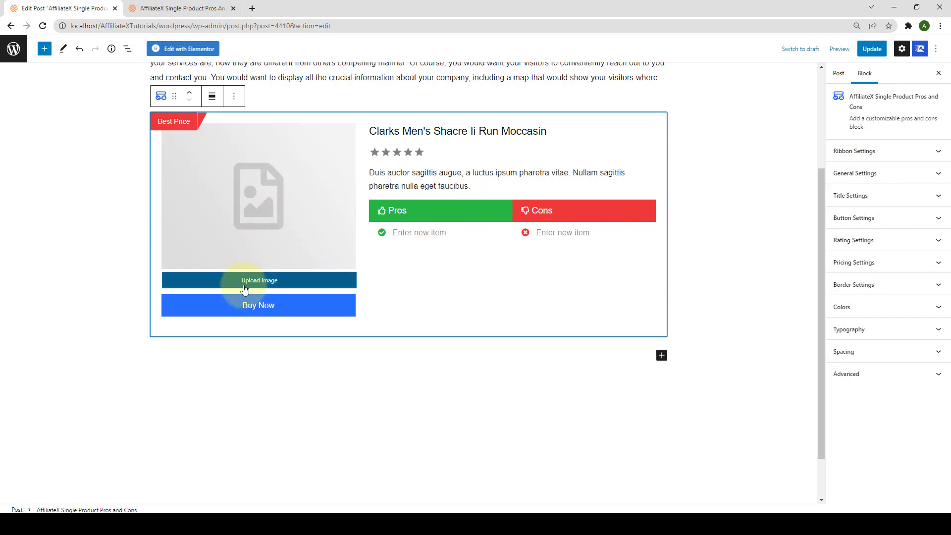
{"action": "left_click", "coordinate": [276, 282]}
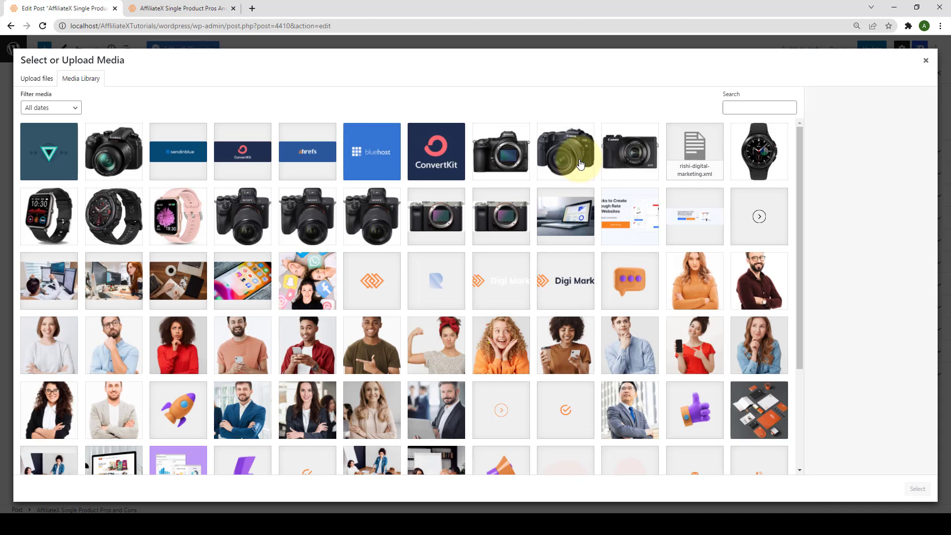
{"action": "left_click", "coordinate": [581, 152]}
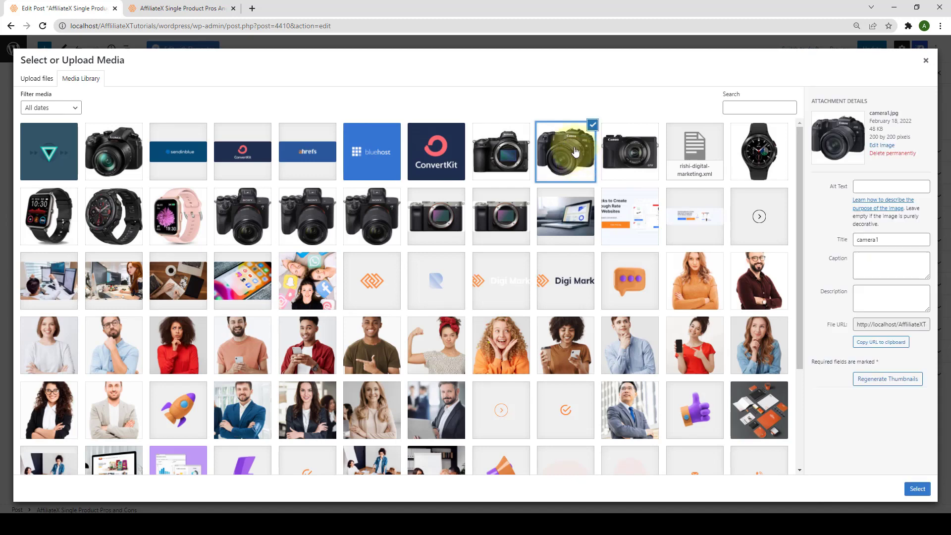
{"action": "left_click", "coordinate": [917, 490]}
Replace the product title with "Canon EOS DSLR Camera" and remove the extra blank lines after it
{"action": "triple_click", "coordinate": [436, 131]}
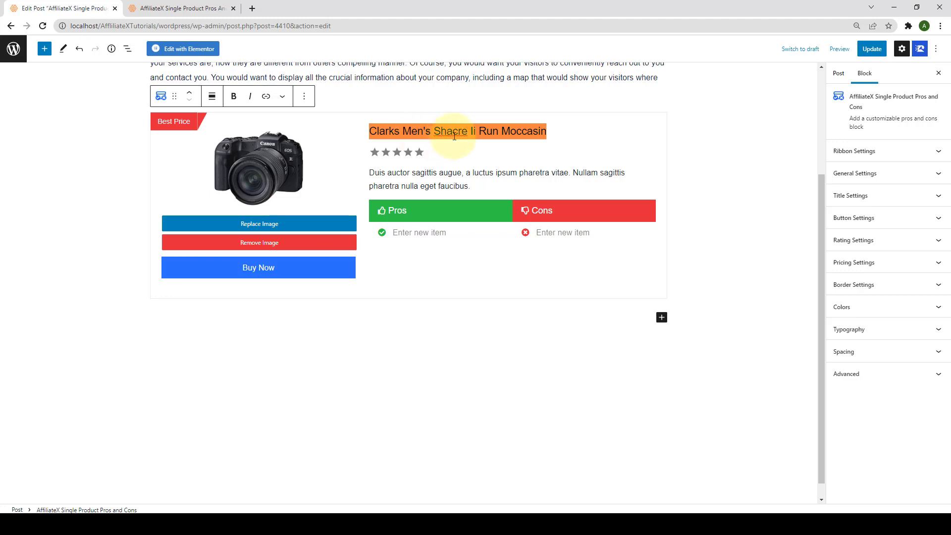
{"action": "key", "text": "BackSpace"}
{"action": "type", "text": "Canon EOS DSLR Camera"}
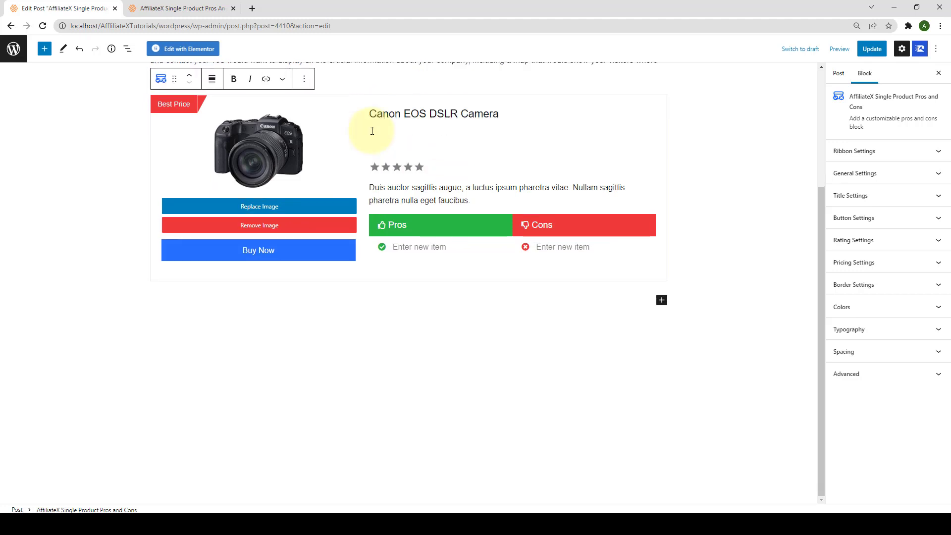
{"action": "key", "text": "BackSpace"}
{"action": "key", "text": "BackSpace"}
{"action": "left_click", "coordinate": [498, 191]}
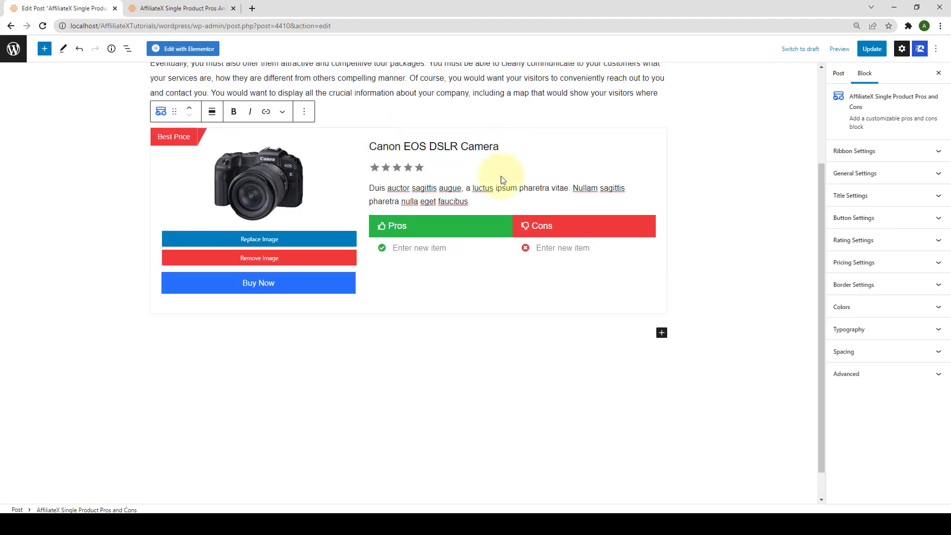
{"action": "left_click_drag", "start_coordinate": [470, 202], "coordinate": [367, 191]}
{"action": "left_click", "coordinate": [474, 202]}
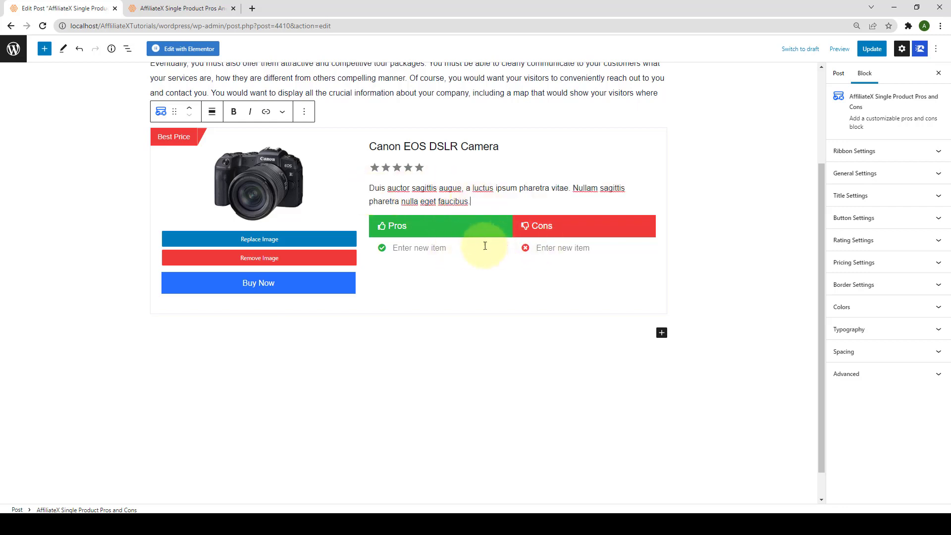
Fill the Pros list with "4K Video recording", "30fps shooting", "180-degree flip screen" and "Bright viewfinder" as separate items
{"action": "left_click", "coordinate": [417, 251]}
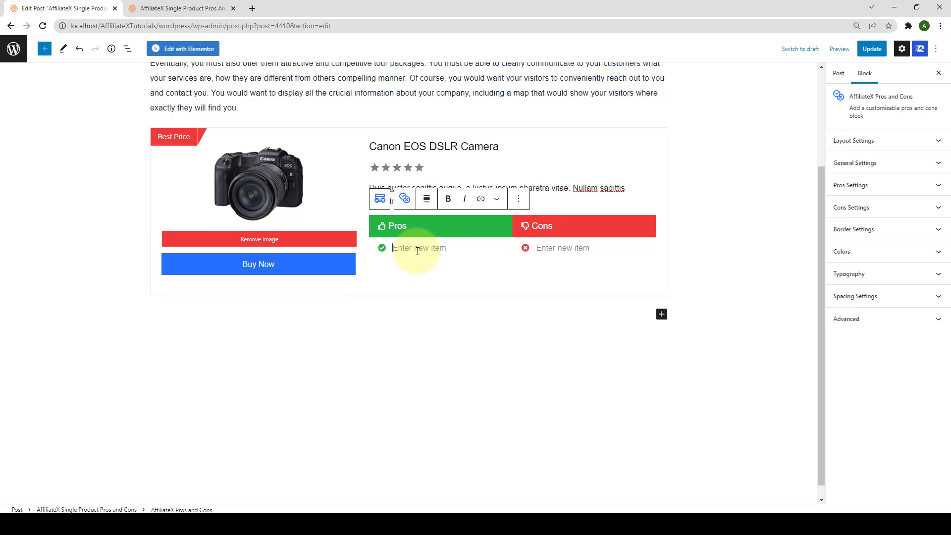
{"action": "type", "text": "4K Video recording 30fps shooting 180-degree flip screen Bright viewfinder"}
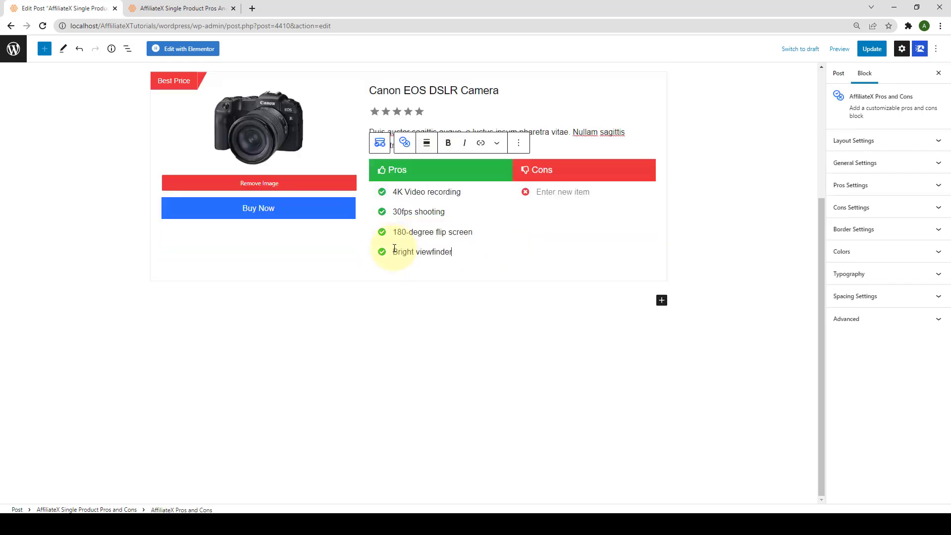
Fill the Cons list with "No image stabilization", "No headphone jack", "16:9 aspect ratio screen" and "Few compatible lenses" as separate items
{"action": "left_click", "coordinate": [545, 191]}
{"action": "type", "text": "No image stabilization No headphone jack 16:9 aspect ratio screen Few compatible lenses"}
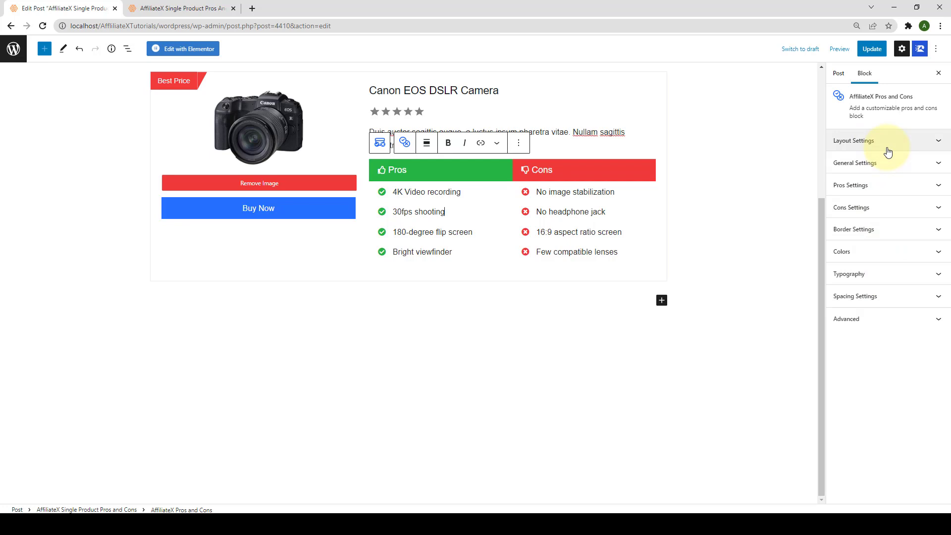
{"action": "left_click", "coordinate": [487, 194]}
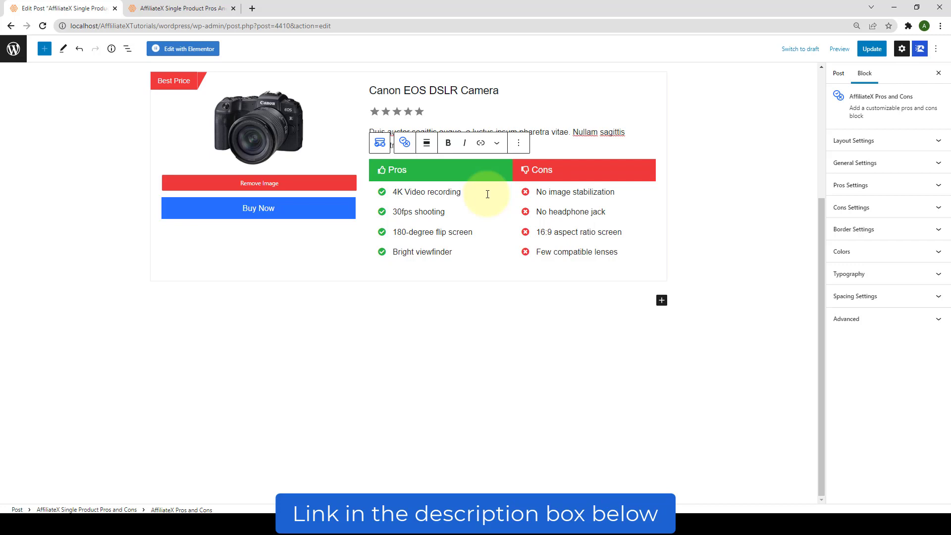
Open the product block's ribbon settings, turn the ribbon off and on again, and select its ribbon text
{"action": "left_click", "coordinate": [564, 102]}
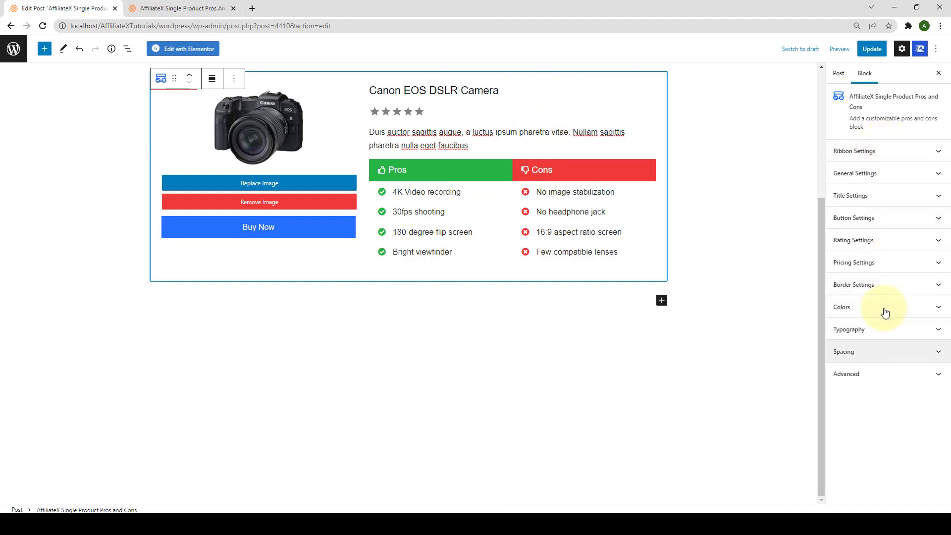
{"action": "left_click", "coordinate": [890, 163]}
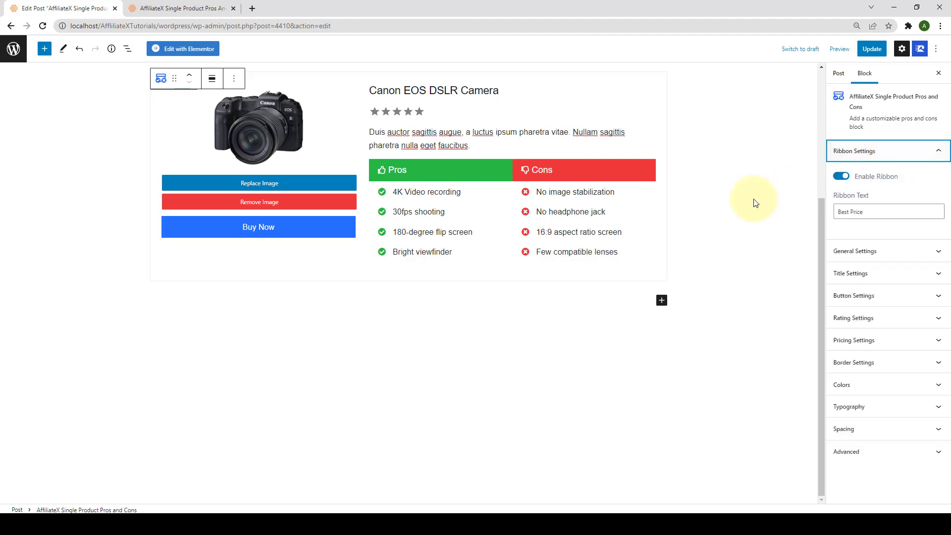
{"action": "scroll", "coordinate": [753, 199], "scroll_direction": "up", "scroll_amount": 2}
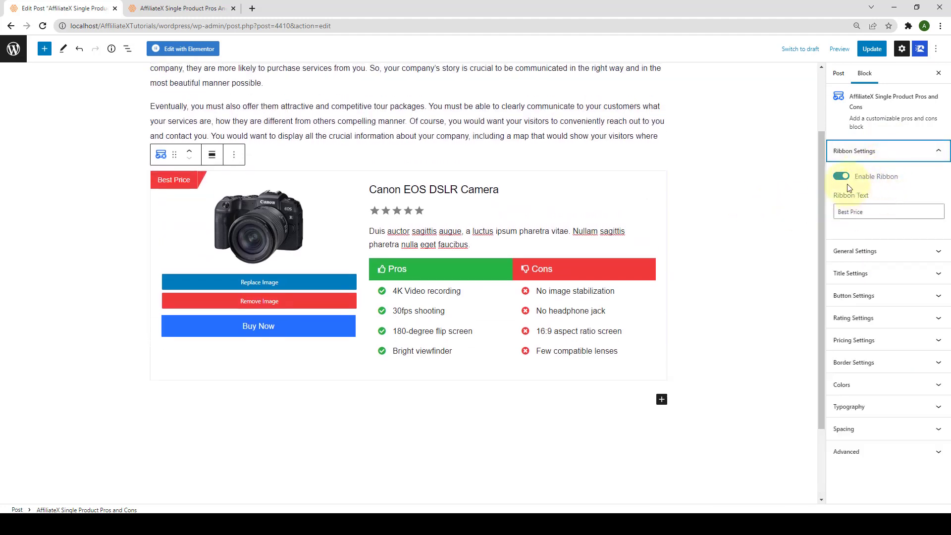
{"action": "left_click", "coordinate": [841, 177]}
{"action": "left_click", "coordinate": [841, 177]}
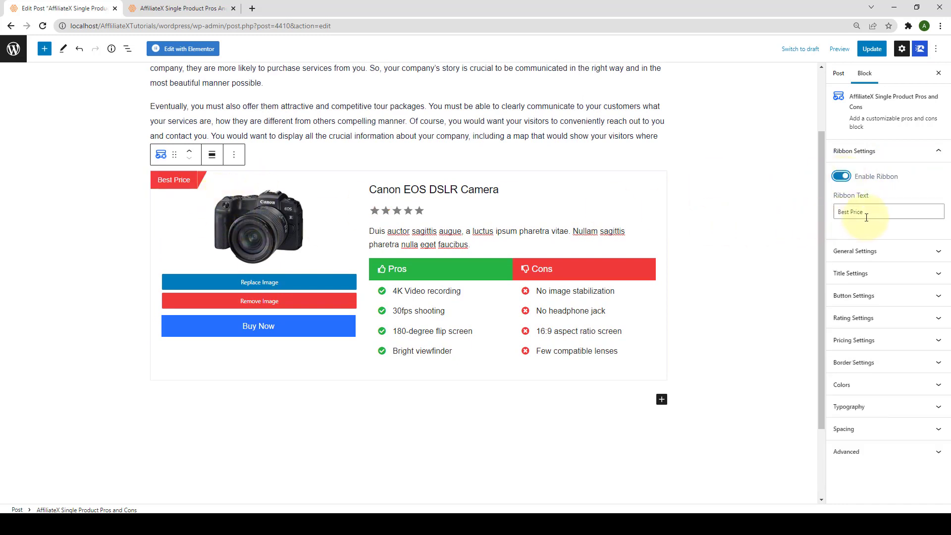
{"action": "left_click_drag", "start_coordinate": [863, 212], "coordinate": [838, 212]}
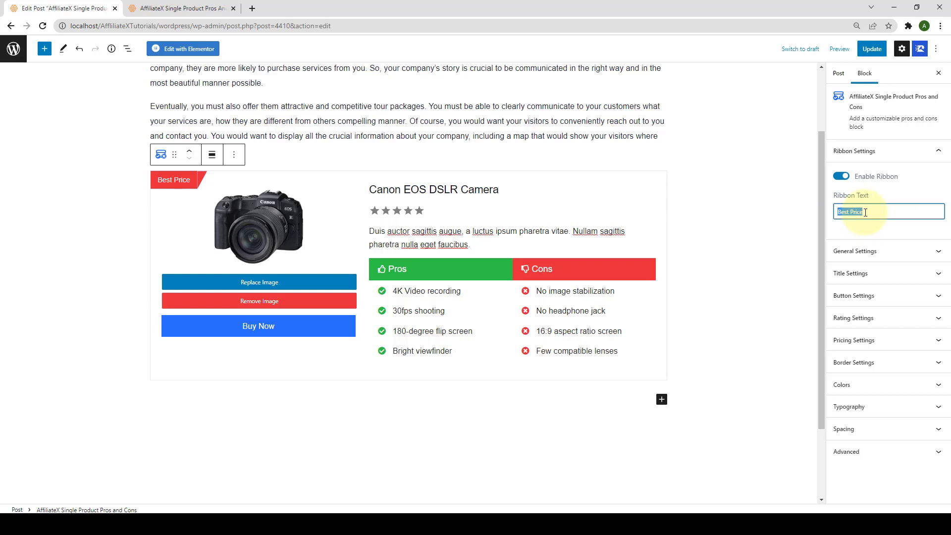
Try Layout Two for the product block in its general settings and switch back to Layout One
{"action": "left_click", "coordinate": [885, 251]}
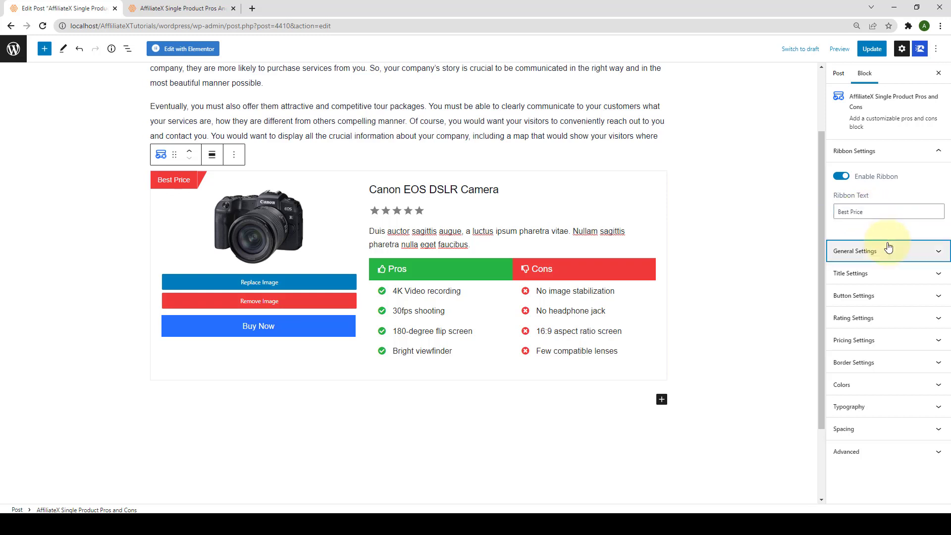
{"action": "left_click", "coordinate": [887, 247]}
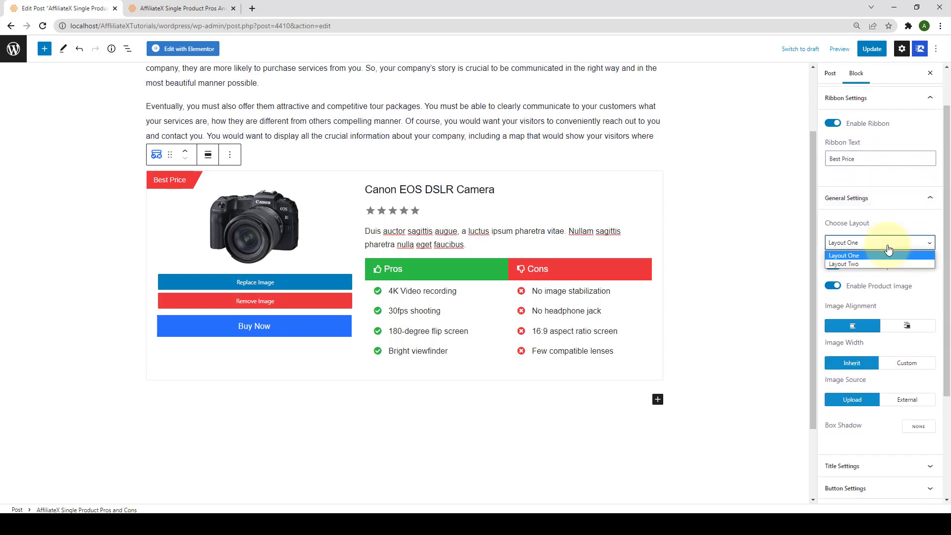
{"action": "left_click", "coordinate": [860, 264]}
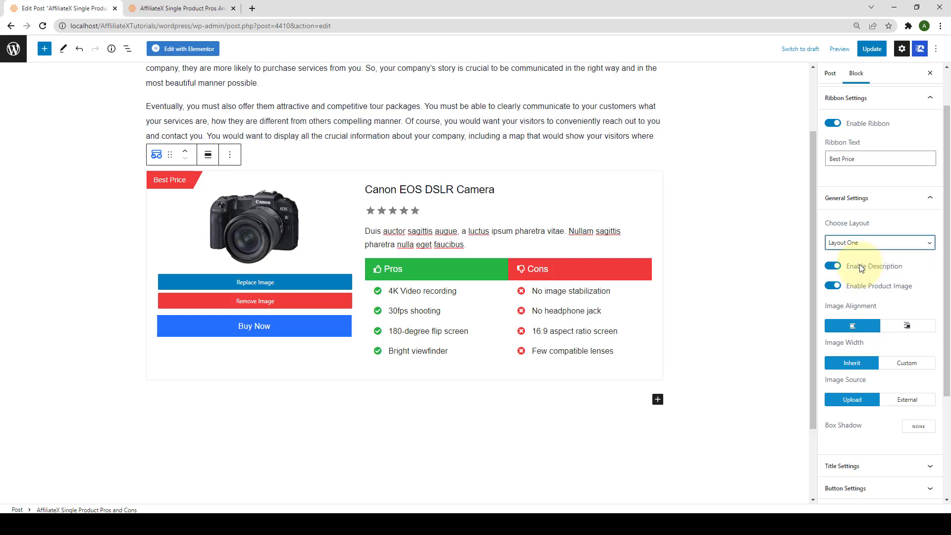
{"action": "scroll", "coordinate": [573, 237], "scroll_direction": "down", "scroll_amount": 1}
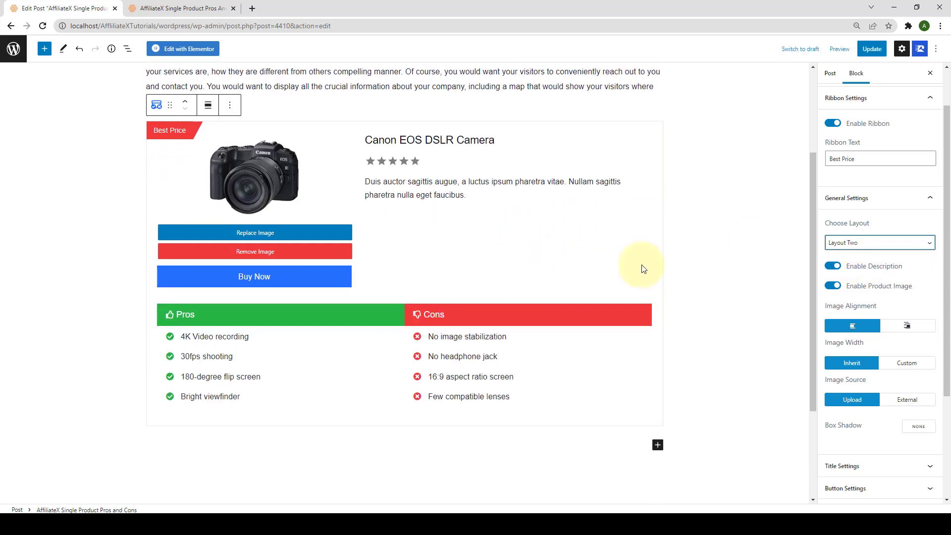
{"action": "left_click", "coordinate": [873, 242]}
{"action": "left_click", "coordinate": [860, 256]}
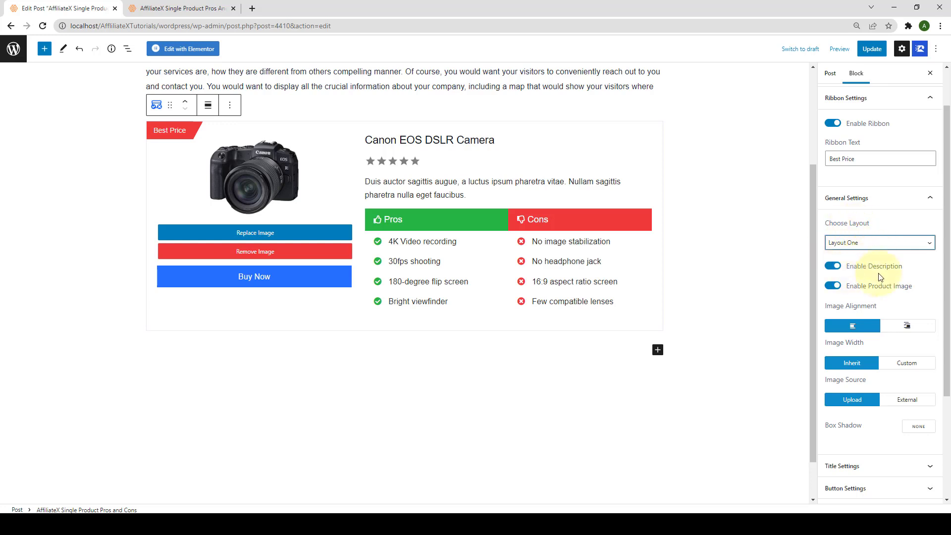
Turn the product description and the product image off and on again, one at a time
{"action": "left_click", "coordinate": [831, 267]}
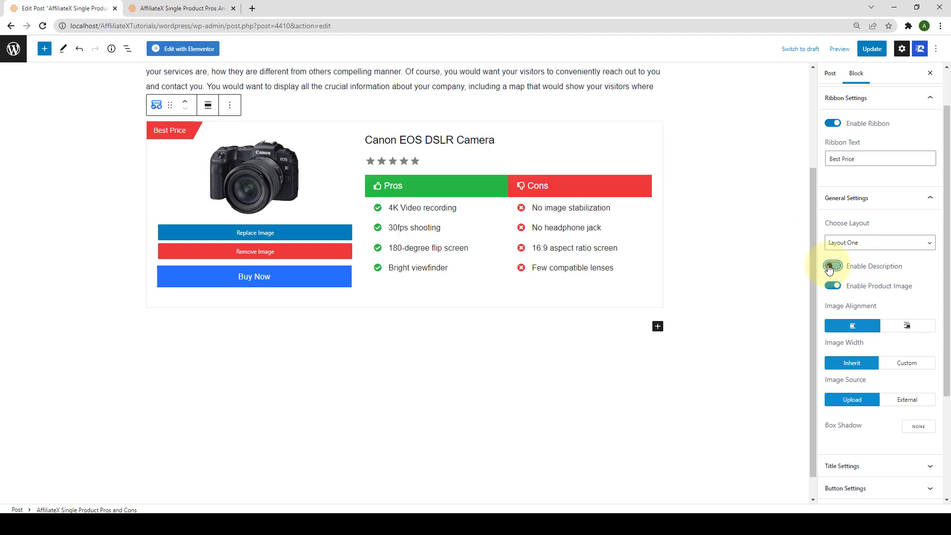
{"action": "left_click", "coordinate": [831, 267]}
{"action": "left_click", "coordinate": [833, 287]}
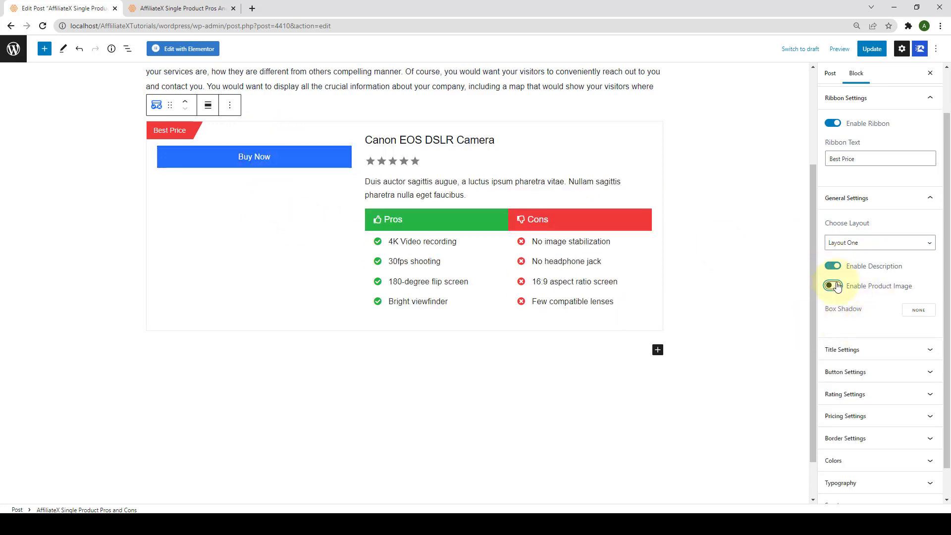
{"action": "left_click", "coordinate": [836, 286]}
Try aligning the product image to the right of the block and return it to left alignment
{"action": "scroll", "coordinate": [842, 278], "scroll_direction": "down", "scroll_amount": 1}
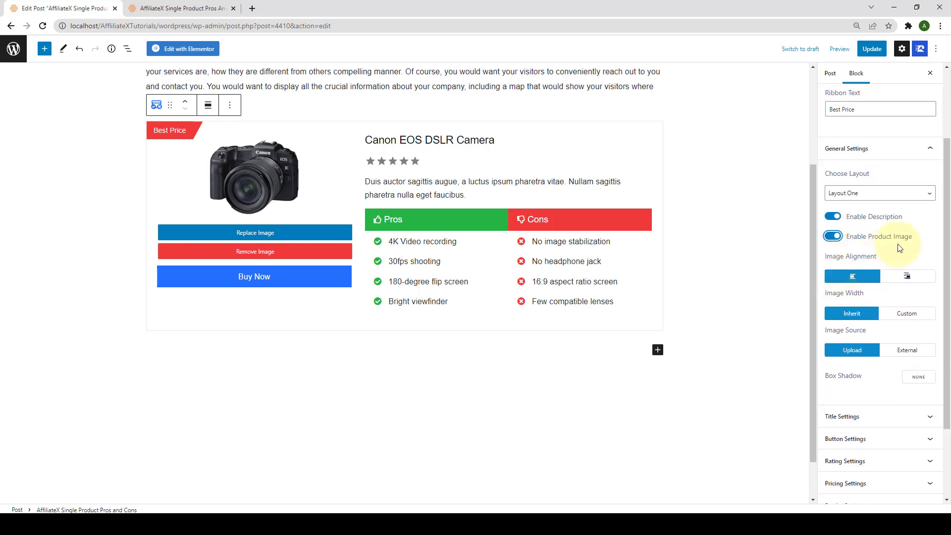
{"action": "scroll", "coordinate": [892, 248], "scroll_direction": "down", "scroll_amount": 1}
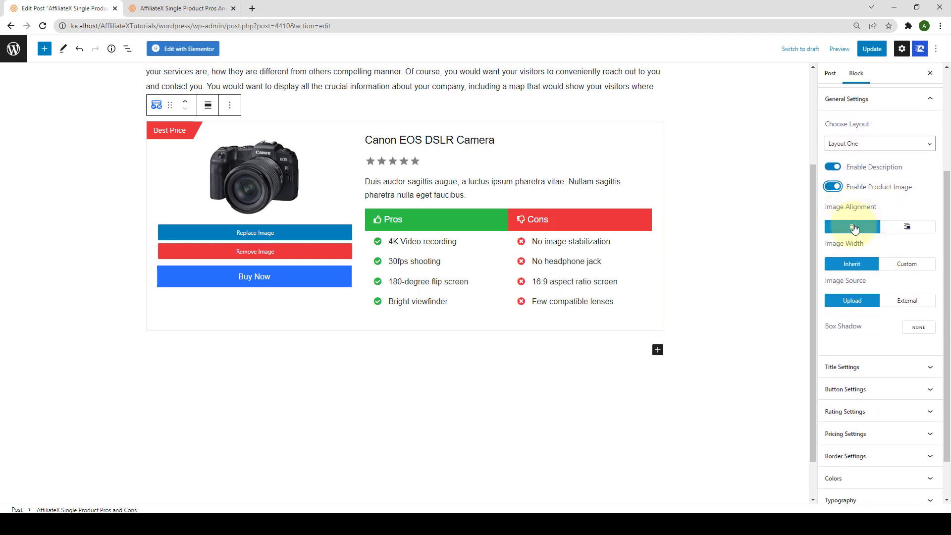
{"action": "left_click", "coordinate": [913, 227]}
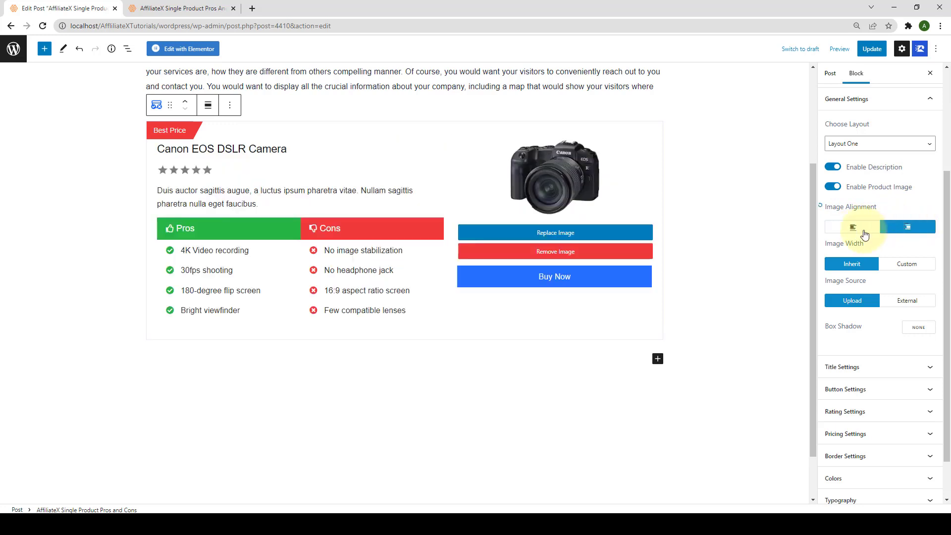
{"action": "left_click", "coordinate": [855, 227]}
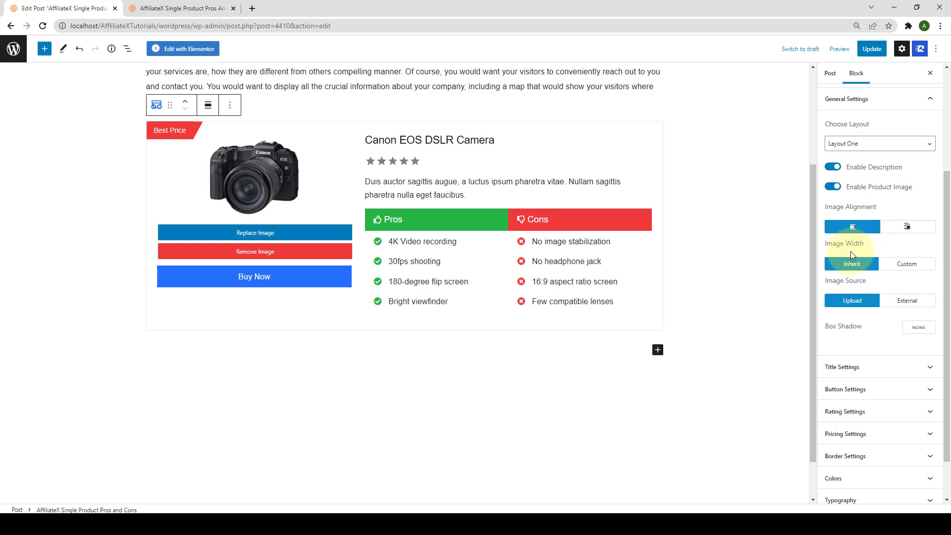
Try a custom image width for the product block and switch back to the inherited width
{"action": "left_click", "coordinate": [905, 270]}
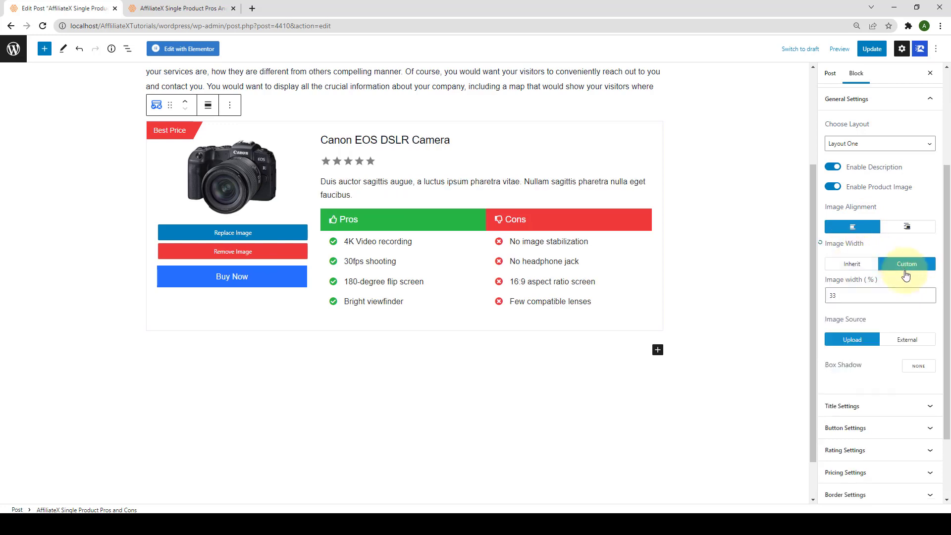
{"action": "double_click", "coordinate": [832, 295]}
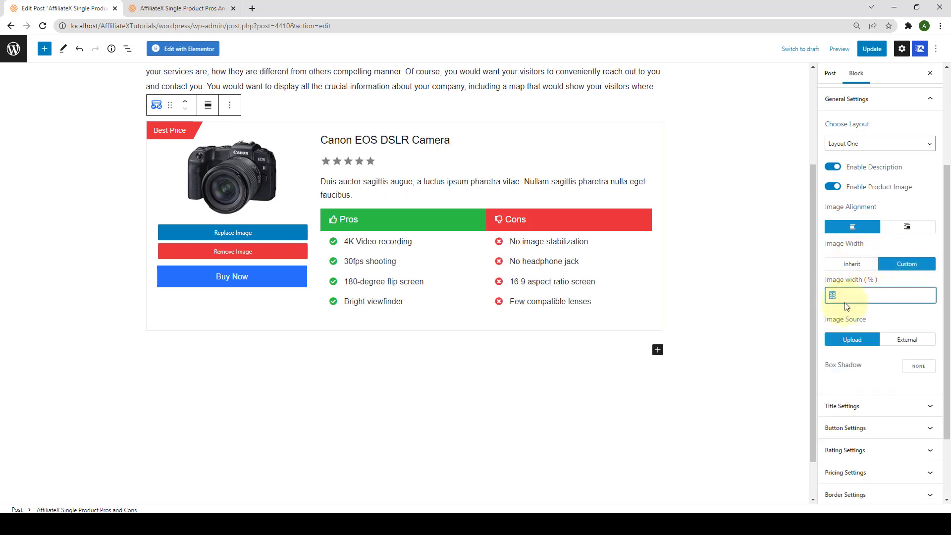
{"action": "left_click", "coordinate": [853, 265]}
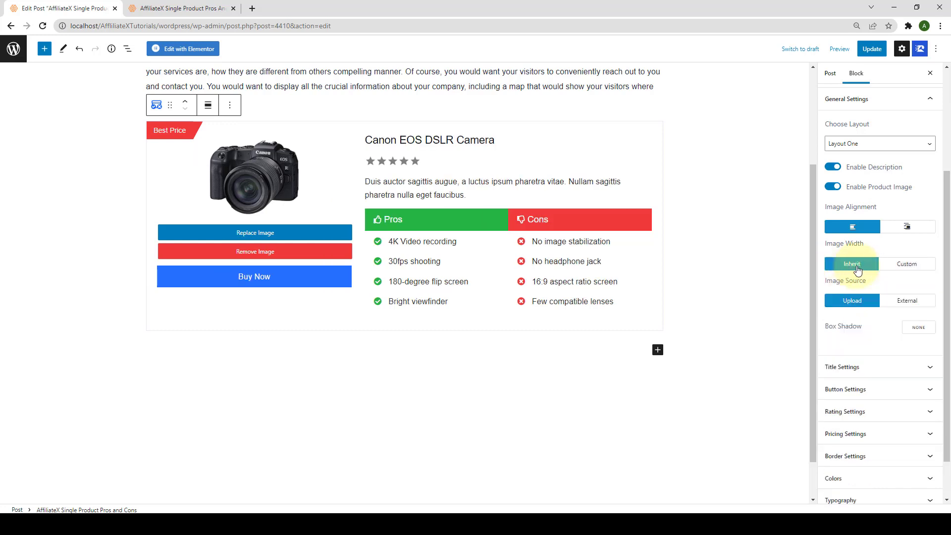
Switch the product image source to External and activate the external link field for entry
{"action": "scroll", "coordinate": [859, 263], "scroll_direction": "down", "scroll_amount": 1}
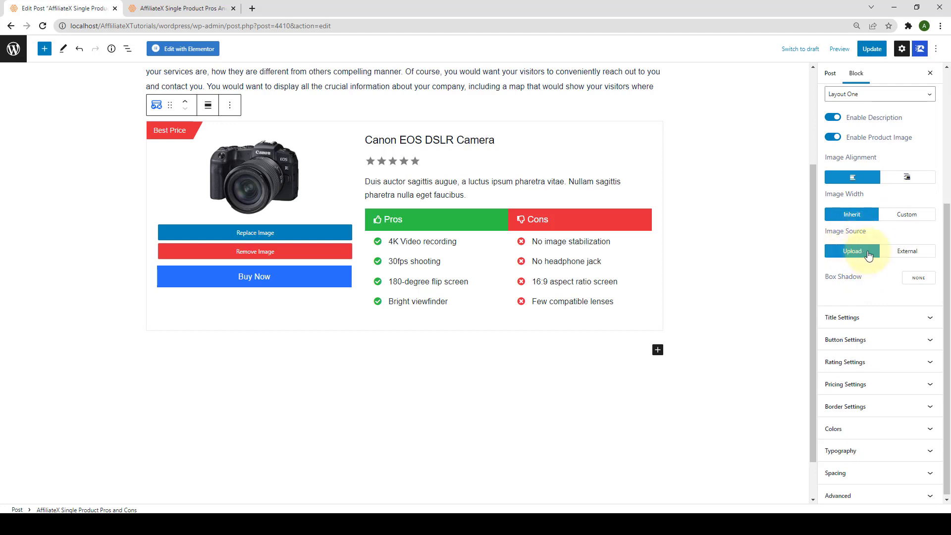
{"action": "left_click", "coordinate": [910, 257]}
{"action": "left_click", "coordinate": [868, 282]}
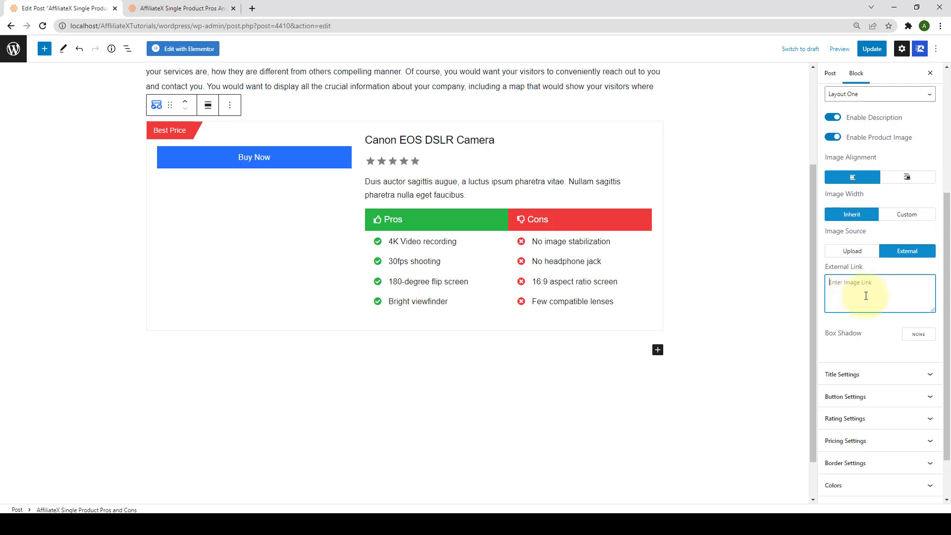
Open the copied Amazon product page for the Canon EOS 1500D camera in a new browser tab
{"action": "left_click", "coordinate": [254, 9]}
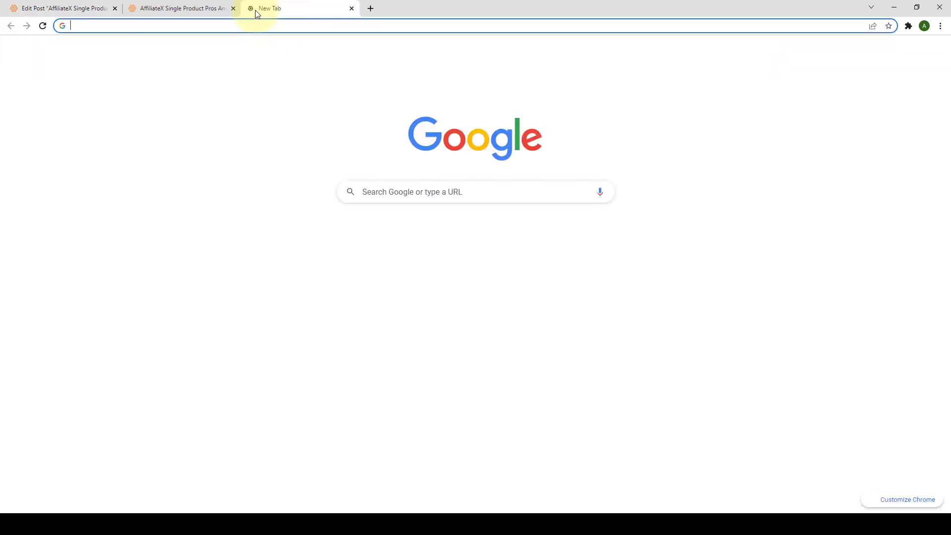
{"action": "left_click", "coordinate": [188, 30]}
{"action": "key", "text": "ctrl+v"}
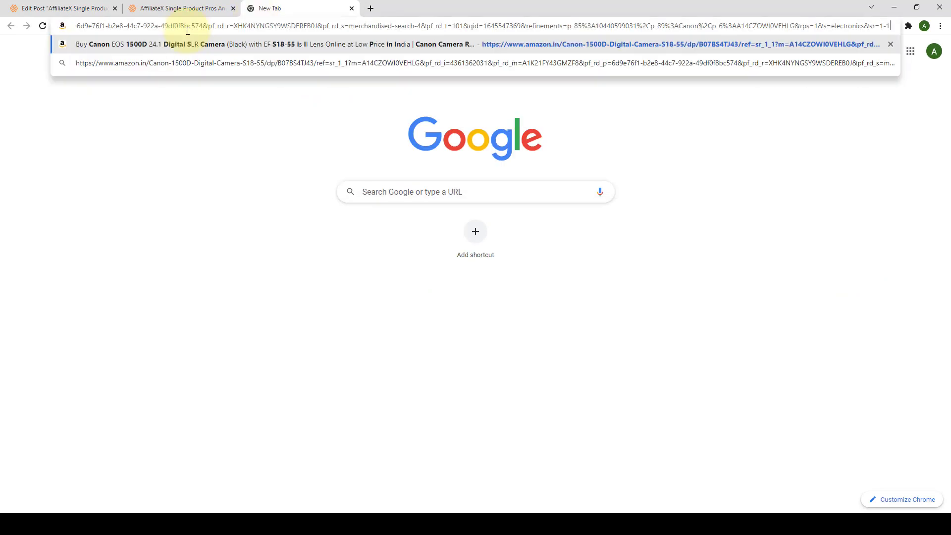
{"action": "key", "text": "Return"}
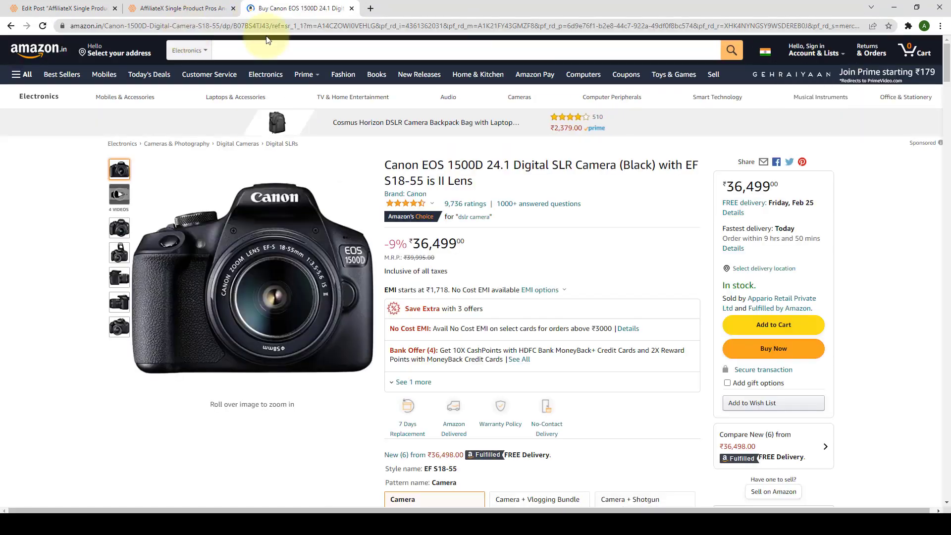
Copy the image address of the enlarged Canon camera photo and close the Amazon page
{"action": "mouse_move", "coordinate": [251, 297]}
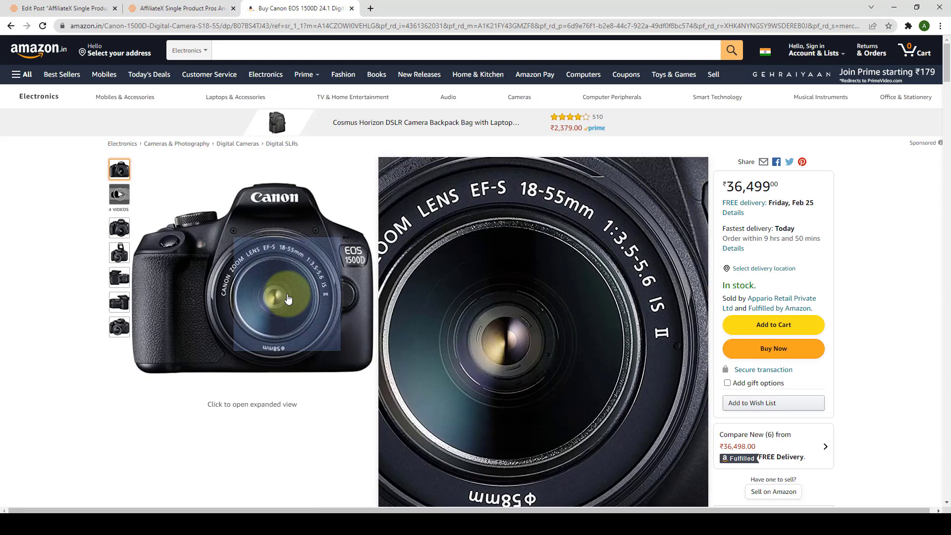
{"action": "left_click", "coordinate": [288, 299]}
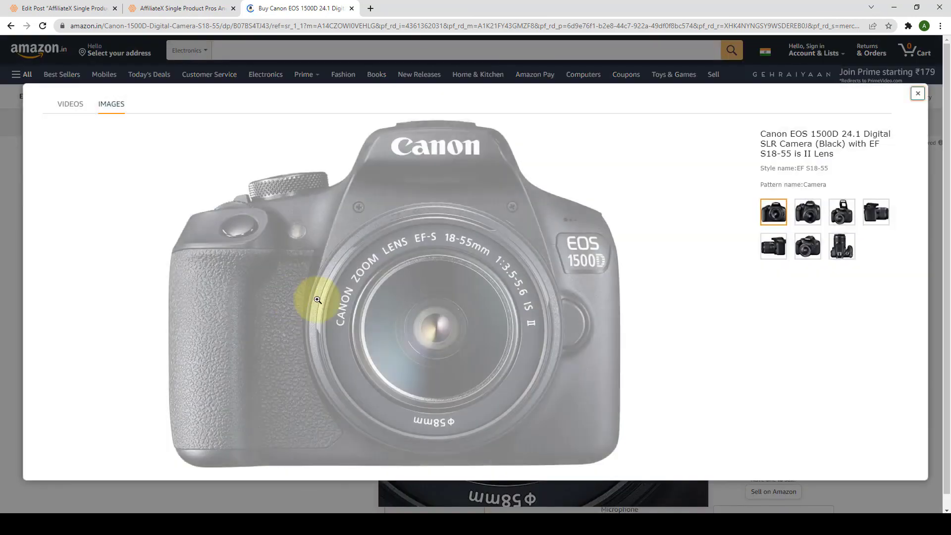
{"action": "right_click", "coordinate": [455, 242]}
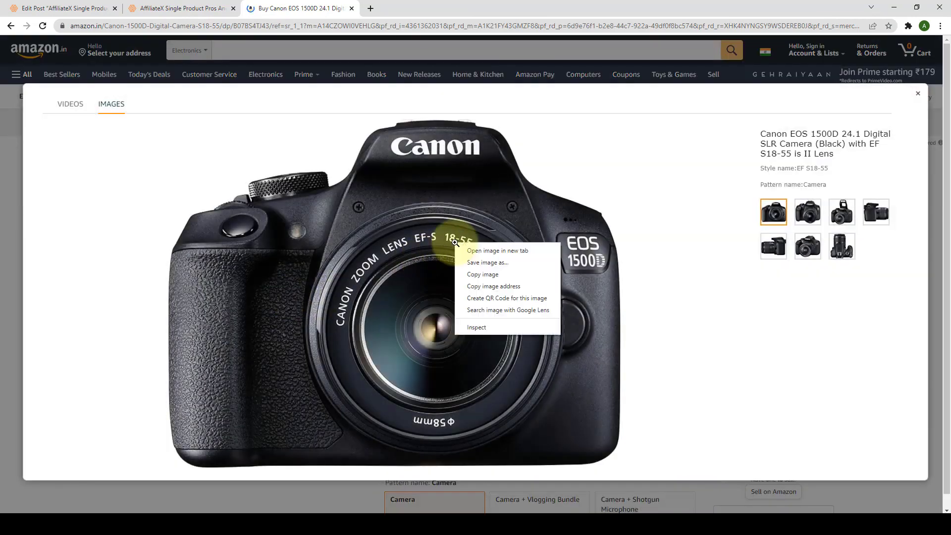
{"action": "left_click", "coordinate": [495, 286]}
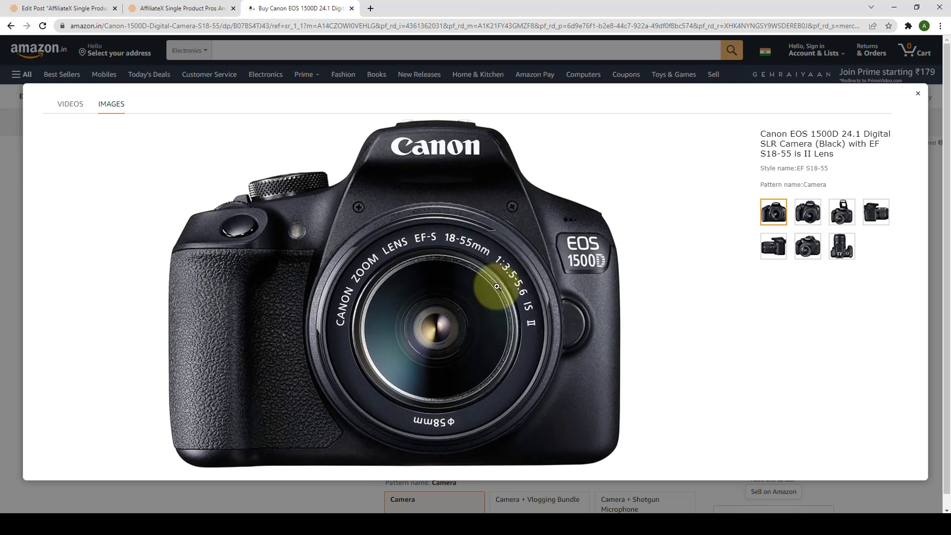
{"action": "left_click", "coordinate": [351, 8]}
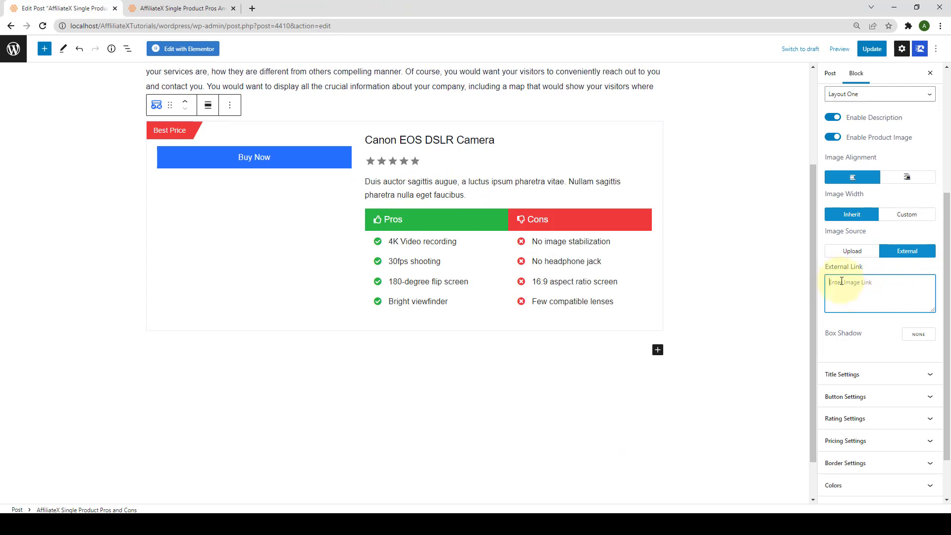
Paste the copied image address as the external image link and return the image source to Upload
{"action": "key", "text": "ctrl+v"}
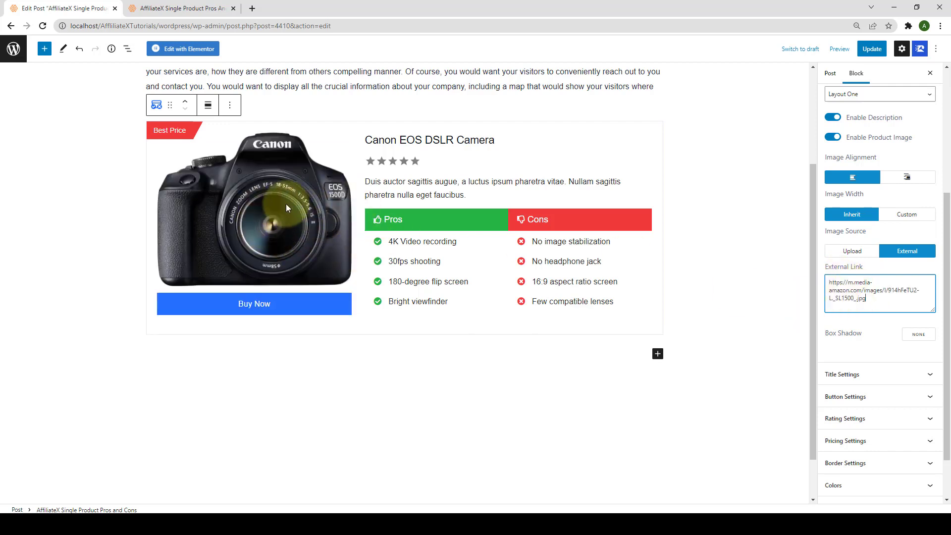
{"action": "left_click", "coordinate": [863, 253]}
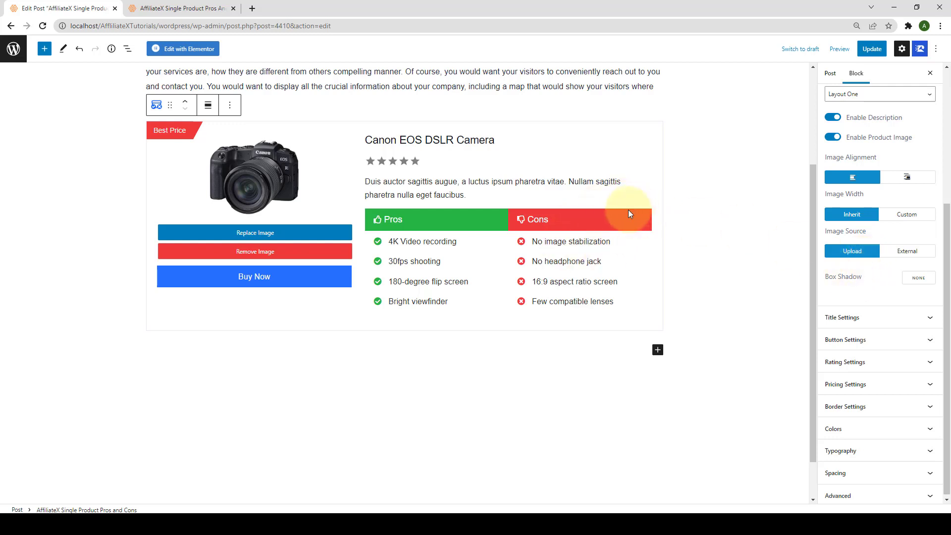
Try a dark blue box shadow on the product block and turn the shadow off again
{"action": "left_click", "coordinate": [929, 278]}
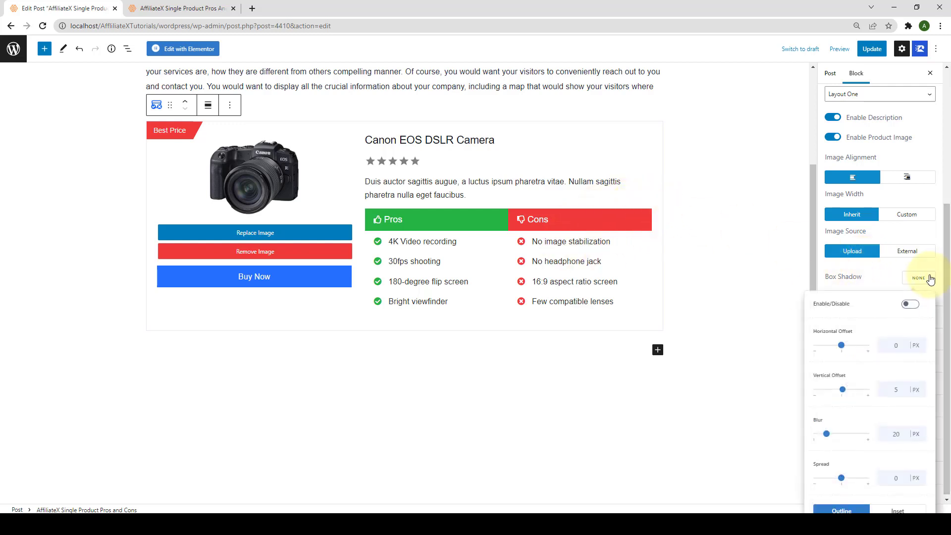
{"action": "left_click", "coordinate": [910, 304]}
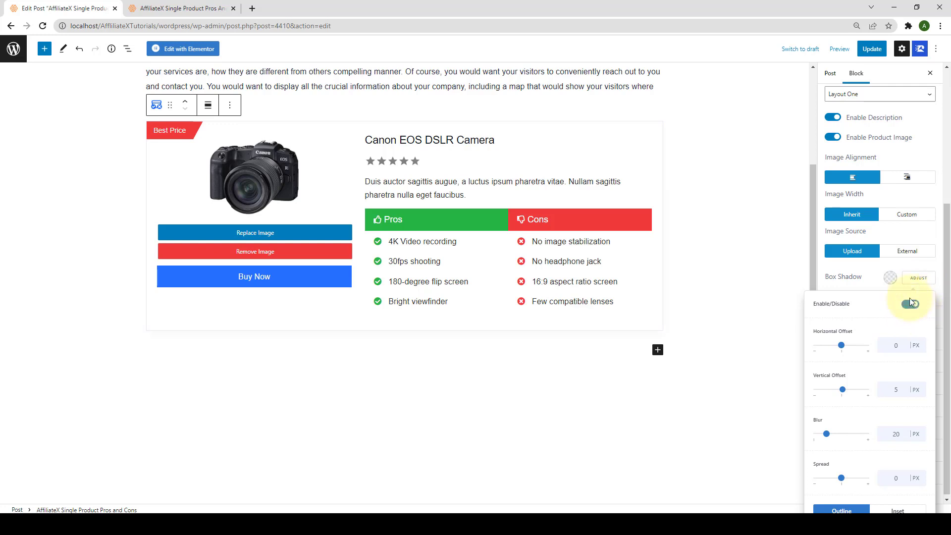
{"action": "left_click", "coordinate": [891, 278]}
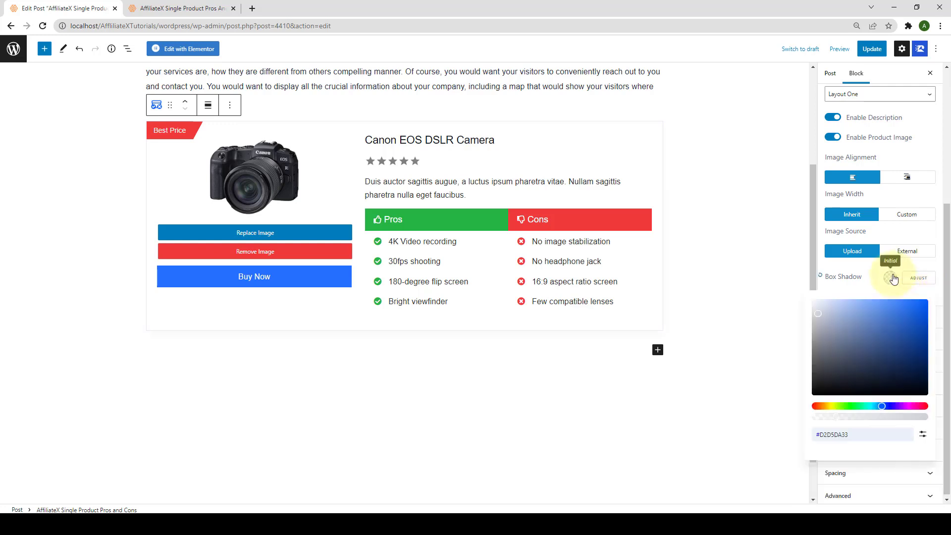
{"action": "left_click_drag", "start_coordinate": [819, 314], "coordinate": [915, 352]}
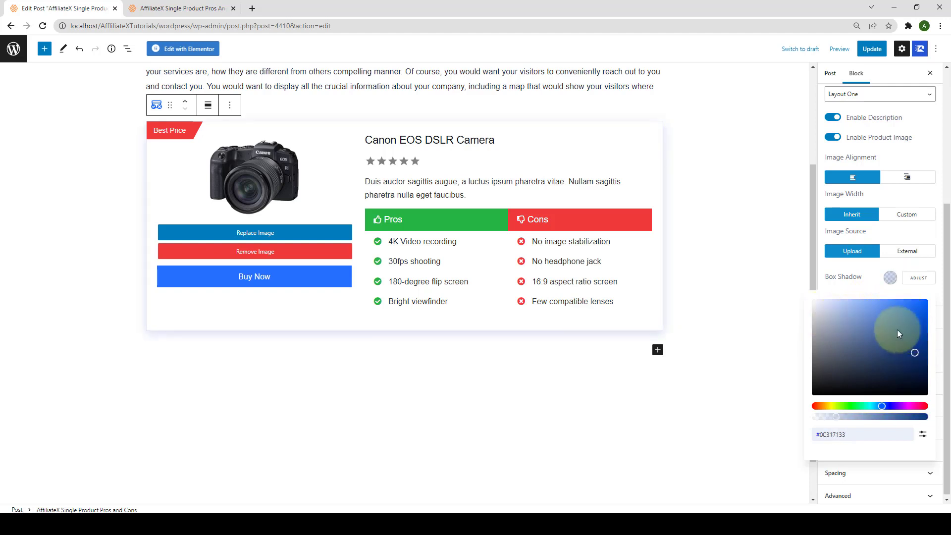
{"action": "left_click", "coordinate": [919, 279]}
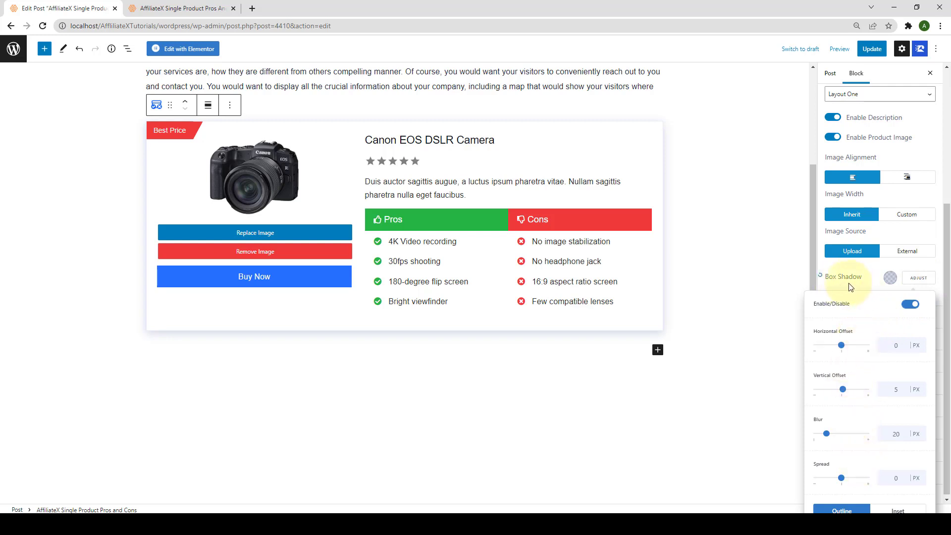
{"action": "left_click", "coordinate": [910, 305]}
{"action": "left_click", "coordinate": [884, 282]}
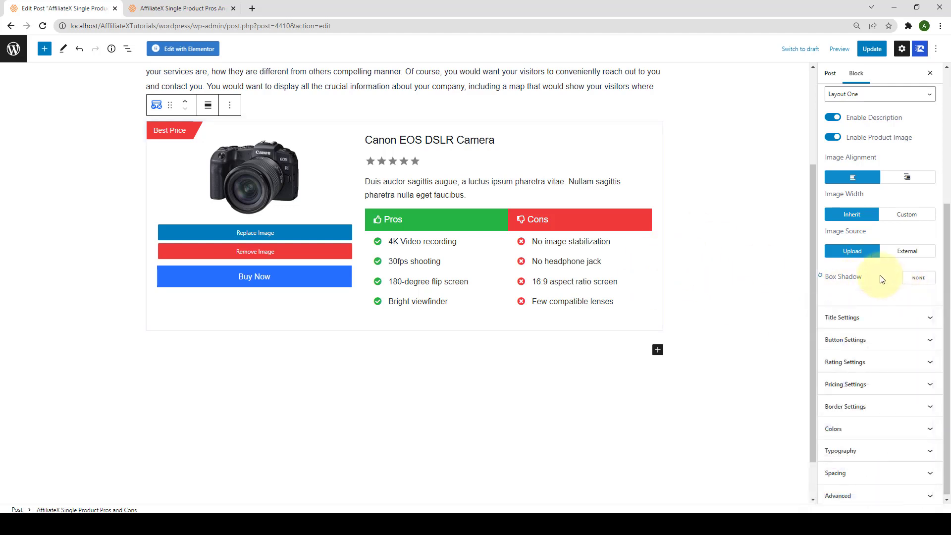
Open the product block's title settings and turn the product title off and on again
{"action": "left_click", "coordinate": [879, 321]}
{"action": "scroll", "coordinate": [876, 318], "scroll_direction": "down", "scroll_amount": 3}
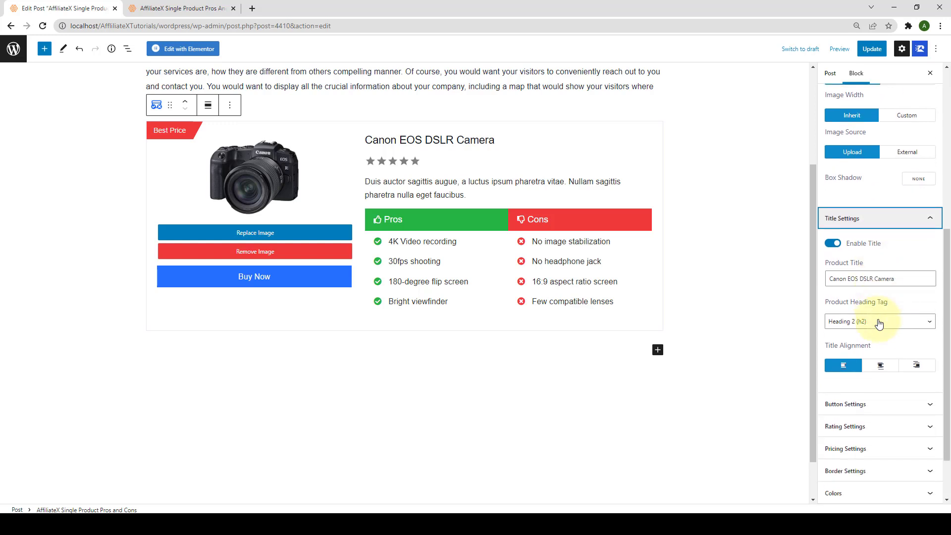
{"action": "left_click", "coordinate": [832, 194]}
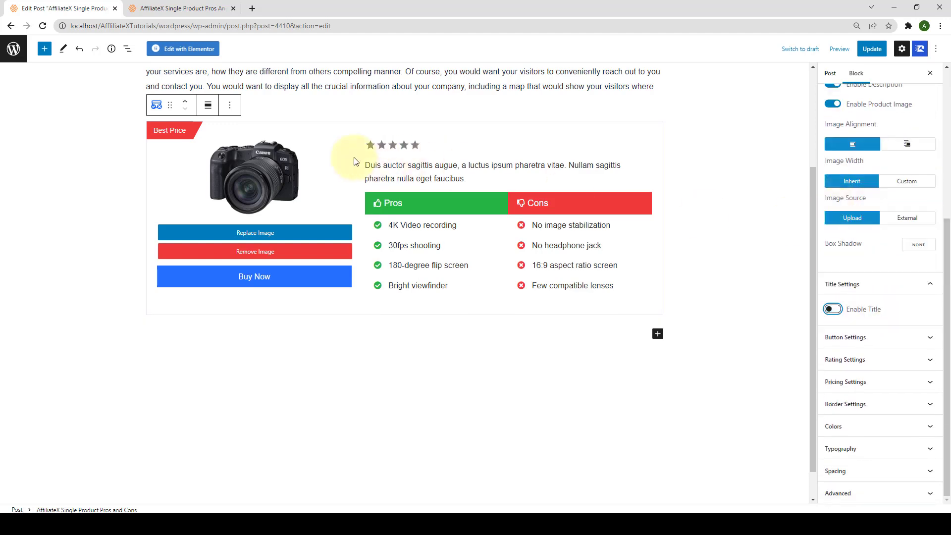
{"action": "left_click", "coordinate": [833, 309]}
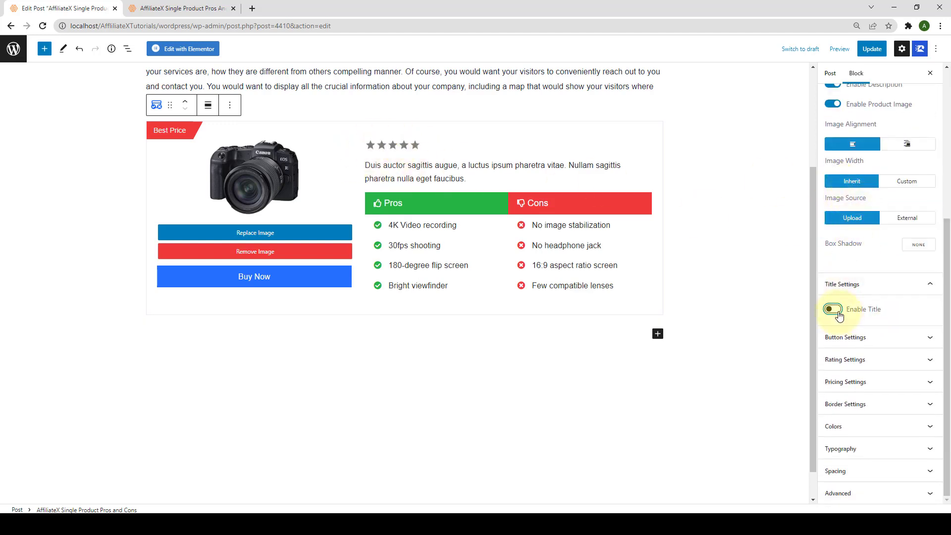
{"action": "scroll", "coordinate": [835, 312], "scroll_direction": "down", "scroll_amount": 3}
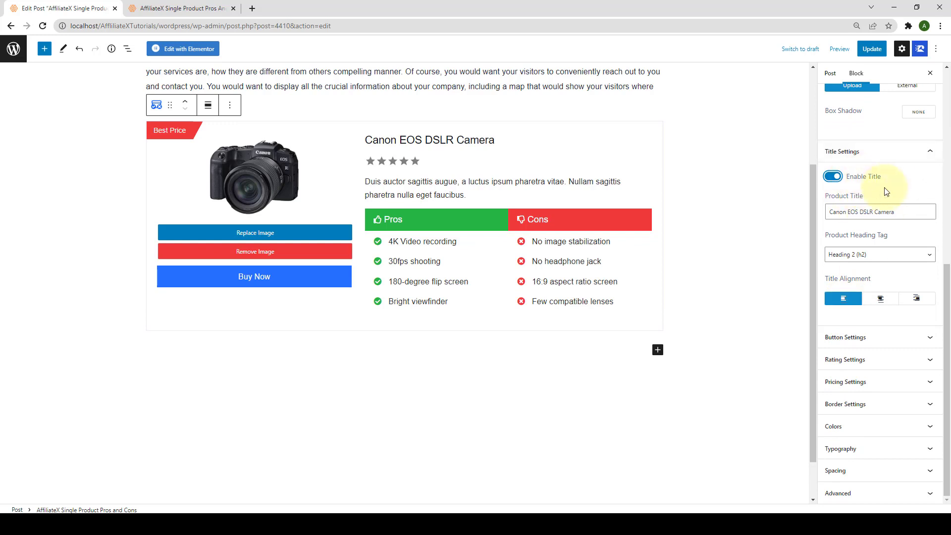
Select the product title text and review the heading tag options, keeping Heading 2 (h2)
{"action": "left_click_drag", "start_coordinate": [897, 212], "coordinate": [829, 212]}
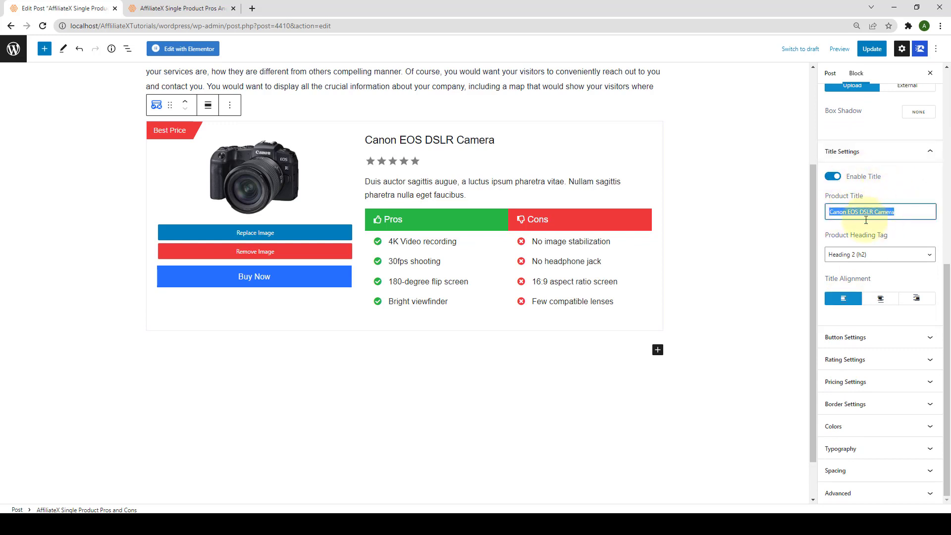
{"action": "left_click", "coordinate": [877, 256]}
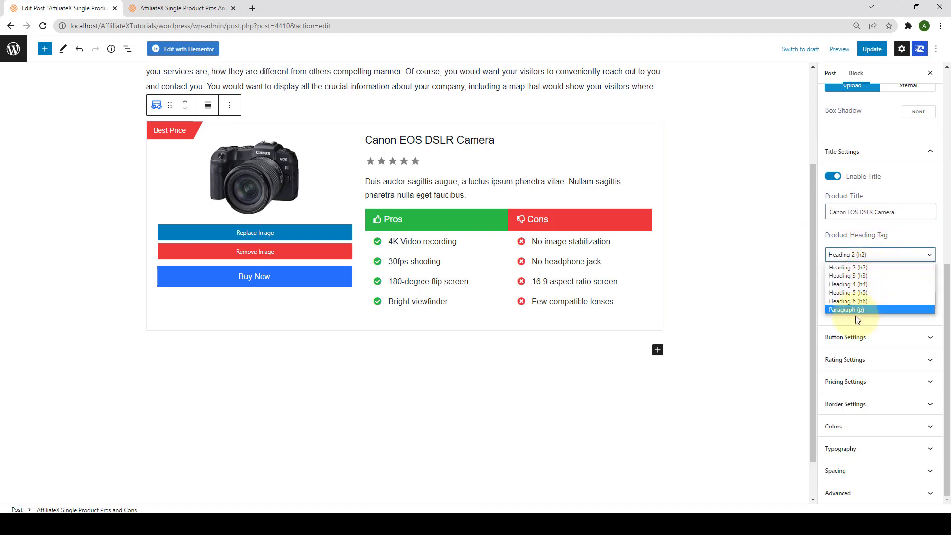
{"action": "left_click", "coordinate": [872, 267]}
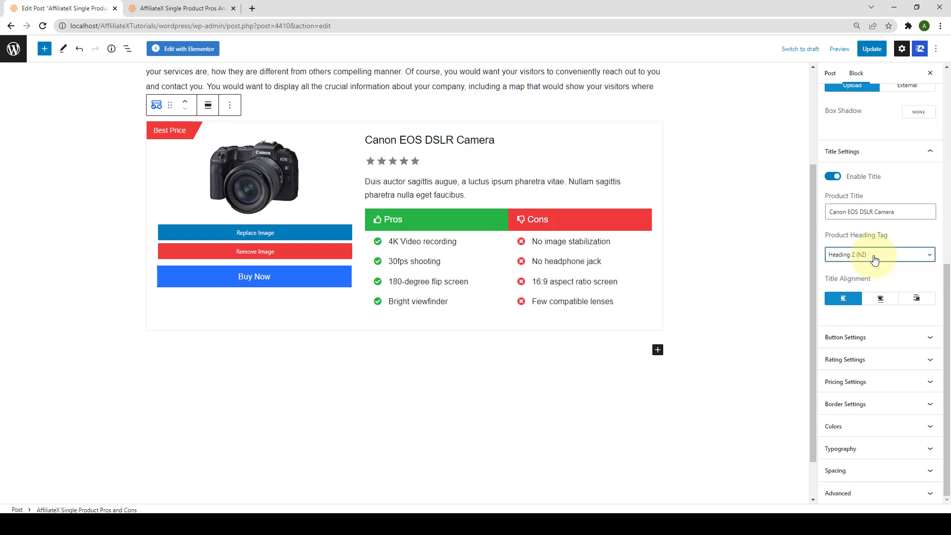
Try centre and right alignment for the product title and return it to left alignment
{"action": "left_click", "coordinate": [882, 300]}
{"action": "left_click", "coordinate": [913, 299]}
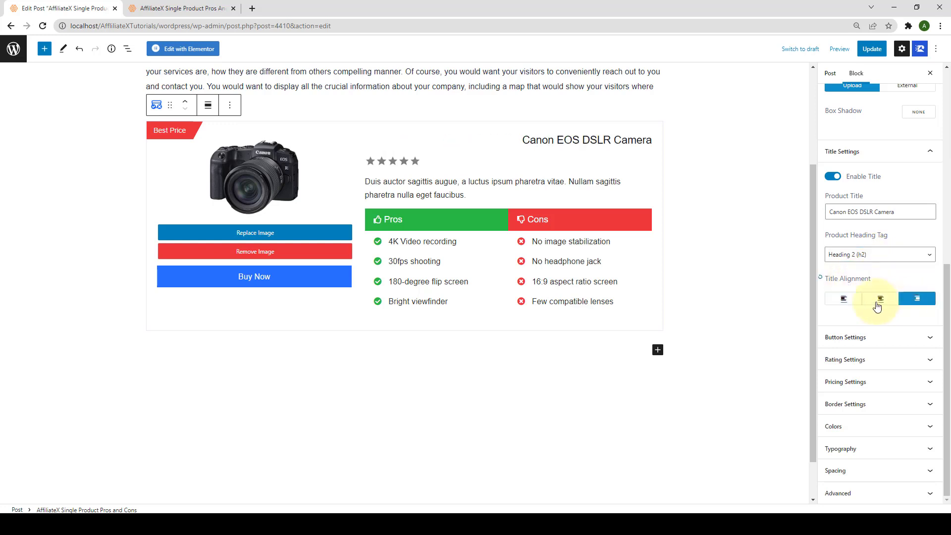
{"action": "left_click", "coordinate": [856, 299]}
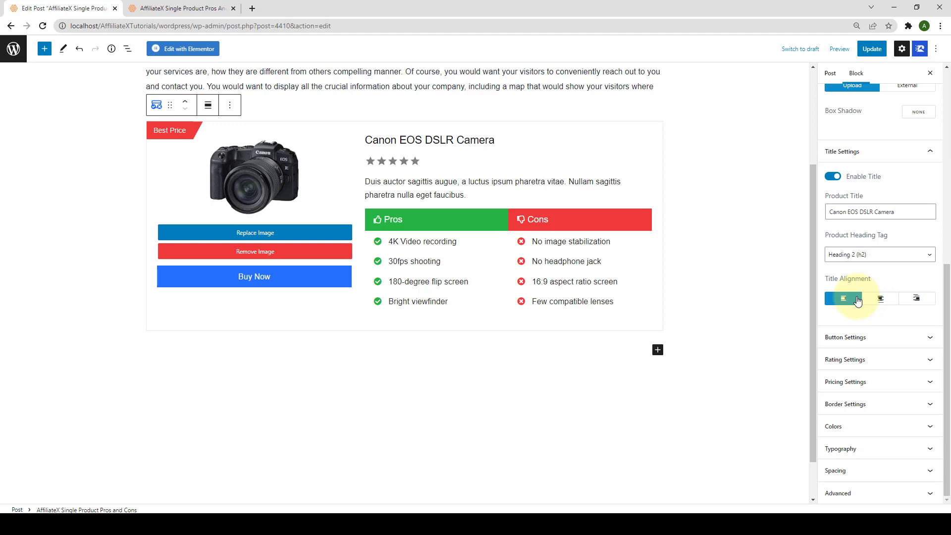
{"action": "left_click", "coordinate": [872, 337]}
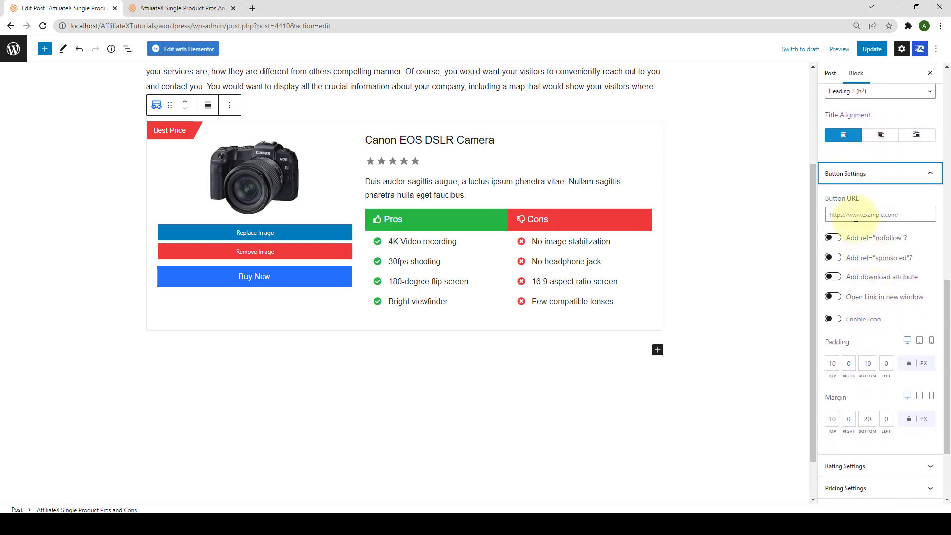
{"action": "left_click", "coordinate": [847, 216]}
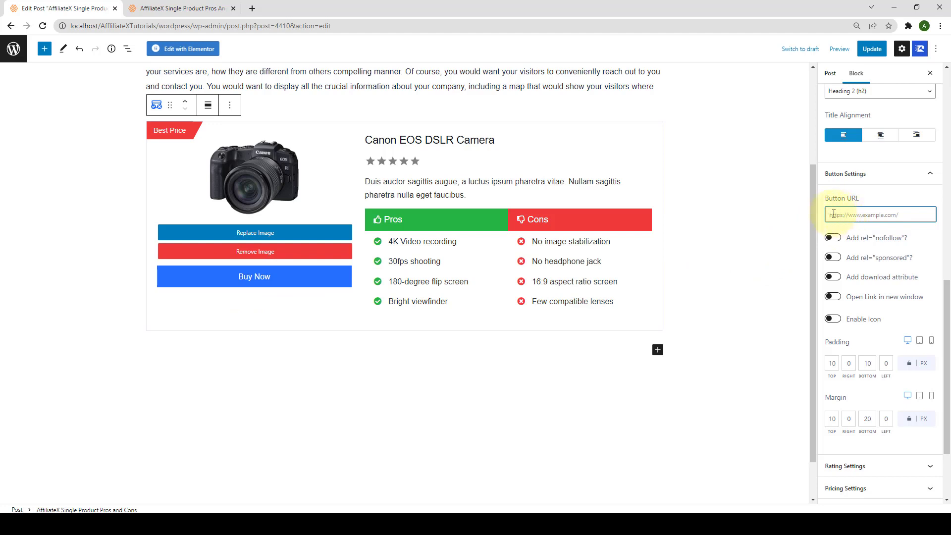
{"action": "key", "text": "ctrl+v"}
{"action": "left_click", "coordinate": [832, 257]}
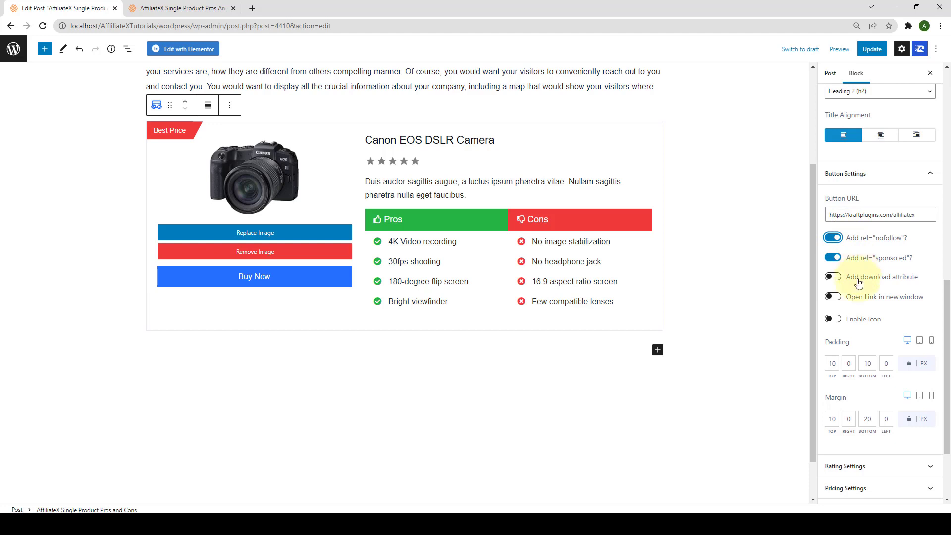
Turn the product rating off and on again in the rating settings, and give the product five stars
{"action": "scroll", "coordinate": [858, 283], "scroll_direction": "down", "scroll_amount": 2}
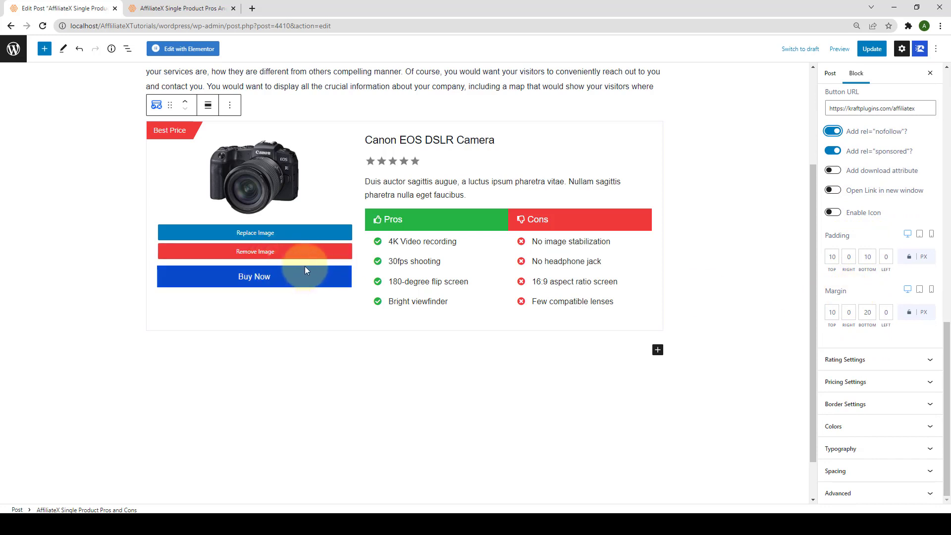
{"action": "left_click", "coordinate": [861, 360]}
{"action": "scroll", "coordinate": [862, 356], "scroll_direction": "down", "scroll_amount": 3}
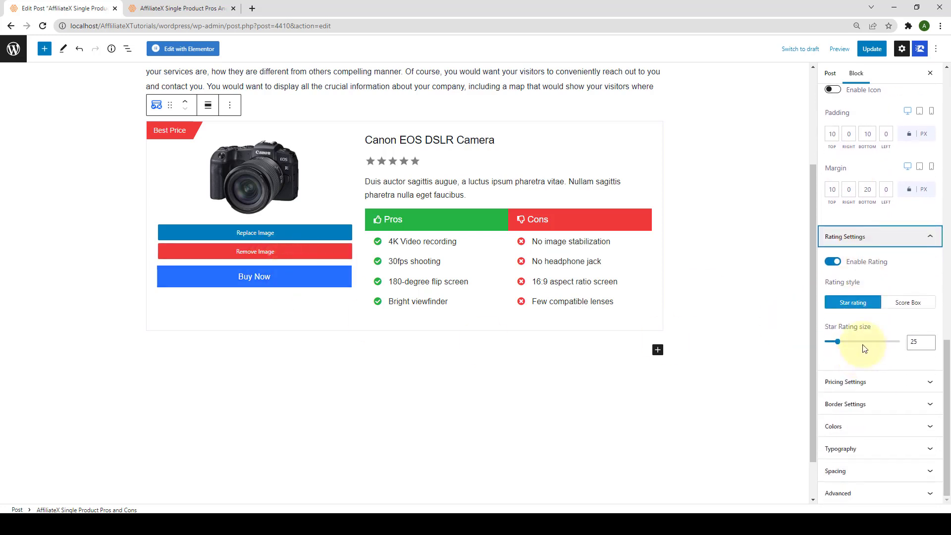
{"action": "left_click", "coordinate": [832, 263]}
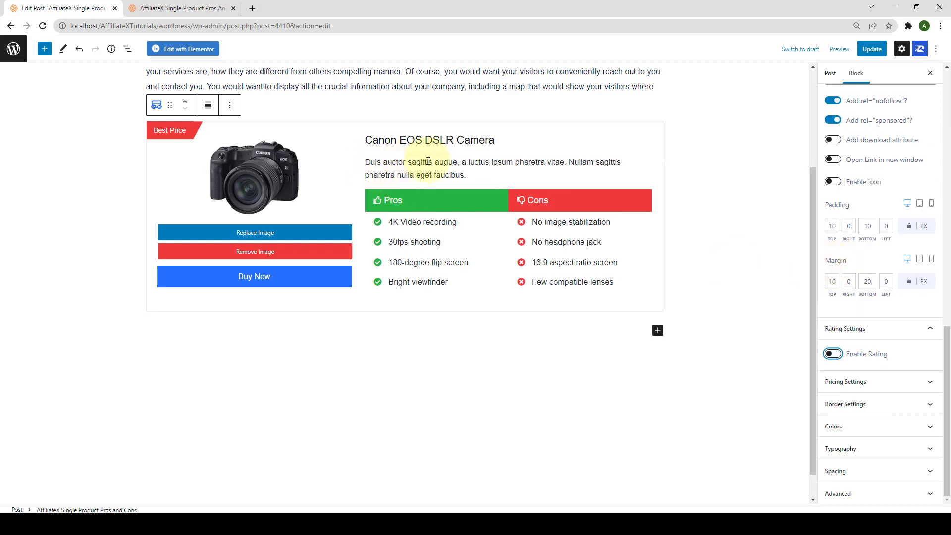
{"action": "left_click", "coordinate": [833, 353]}
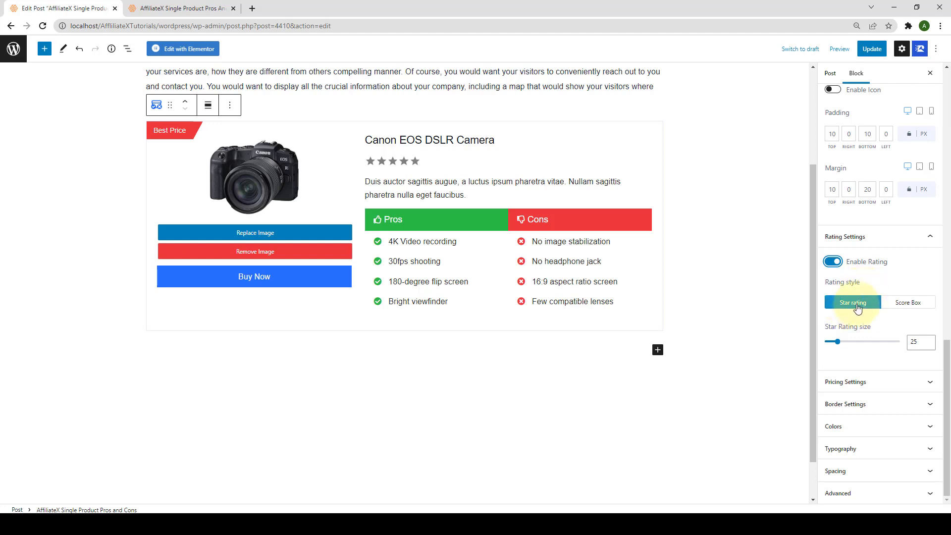
{"action": "left_click", "coordinate": [415, 162]}
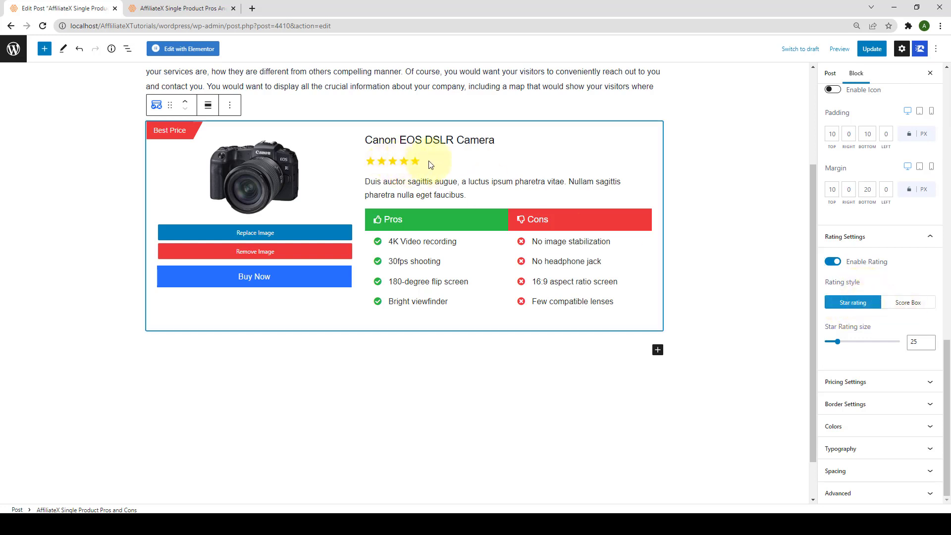
Try the Score Box rating style with a score of 9.2 and select its Our Score label text
{"action": "left_click", "coordinate": [903, 303]}
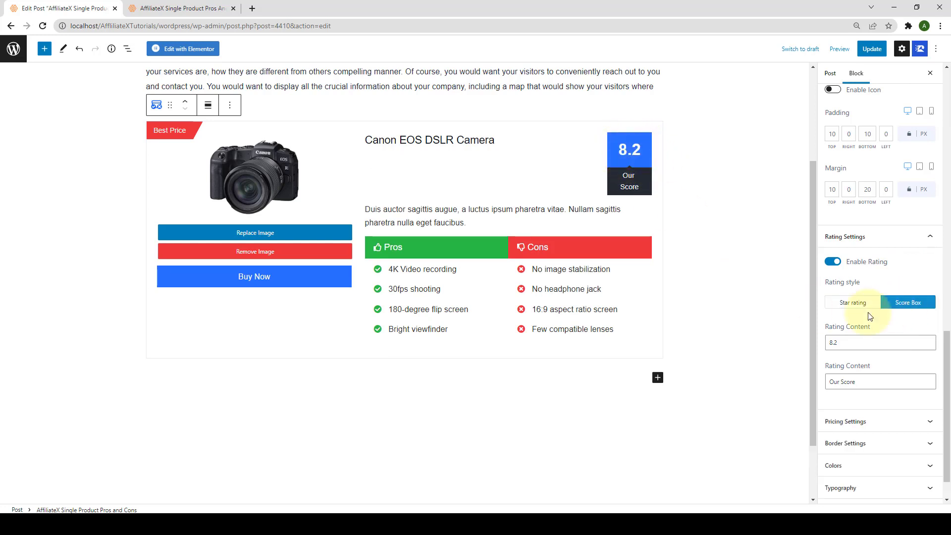
{"action": "left_click", "coordinate": [930, 340]}
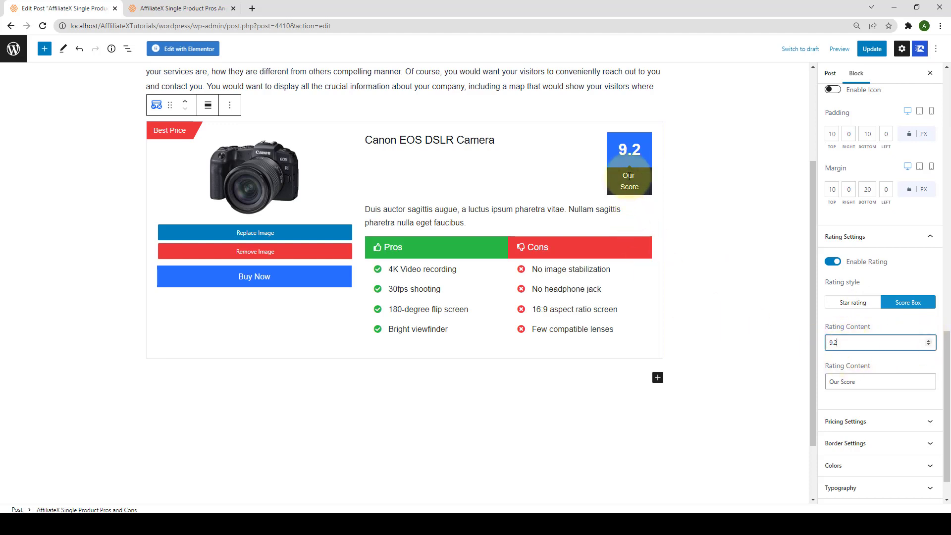
{"action": "triple_click", "coordinate": [623, 180]}
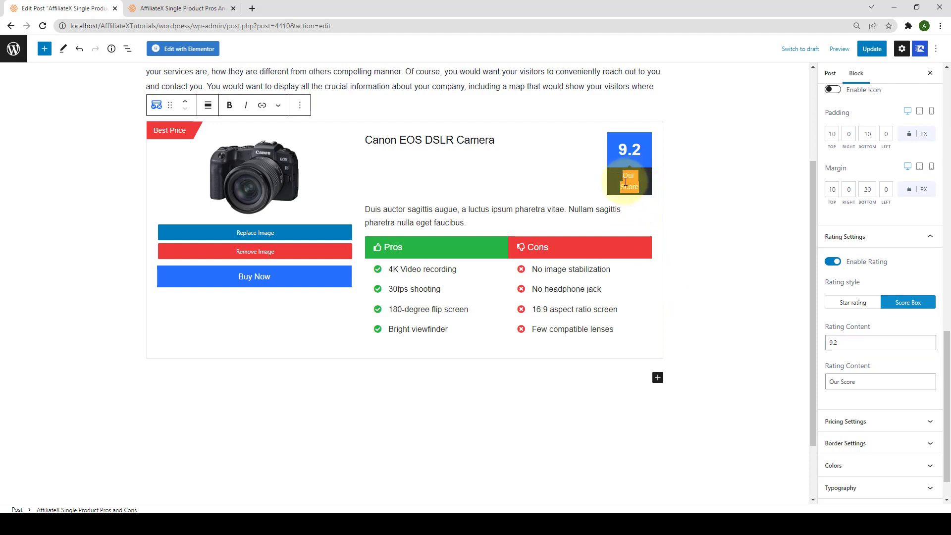
{"action": "left_click_drag", "start_coordinate": [854, 382], "coordinate": [828, 387]}
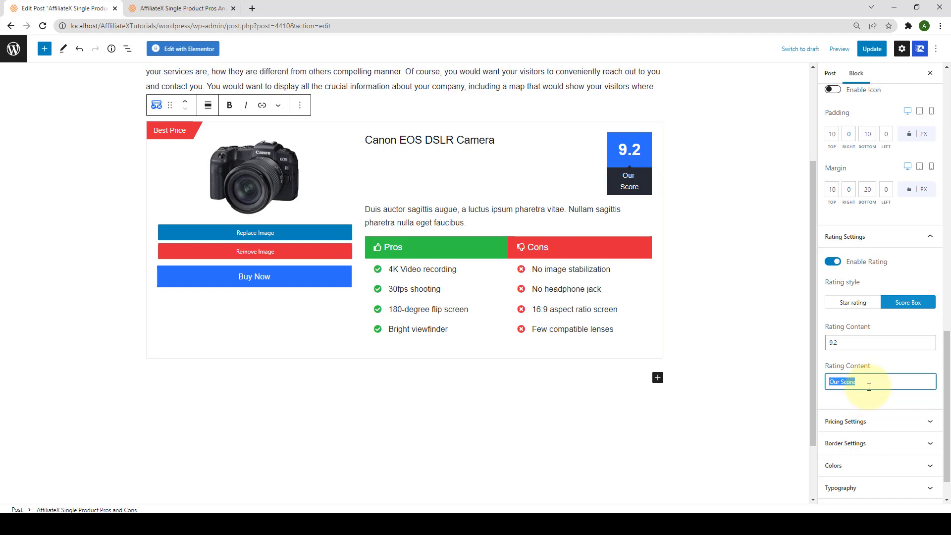
Return the rating style to Star rating and set the star rating size to 24
{"action": "left_click", "coordinate": [851, 304]}
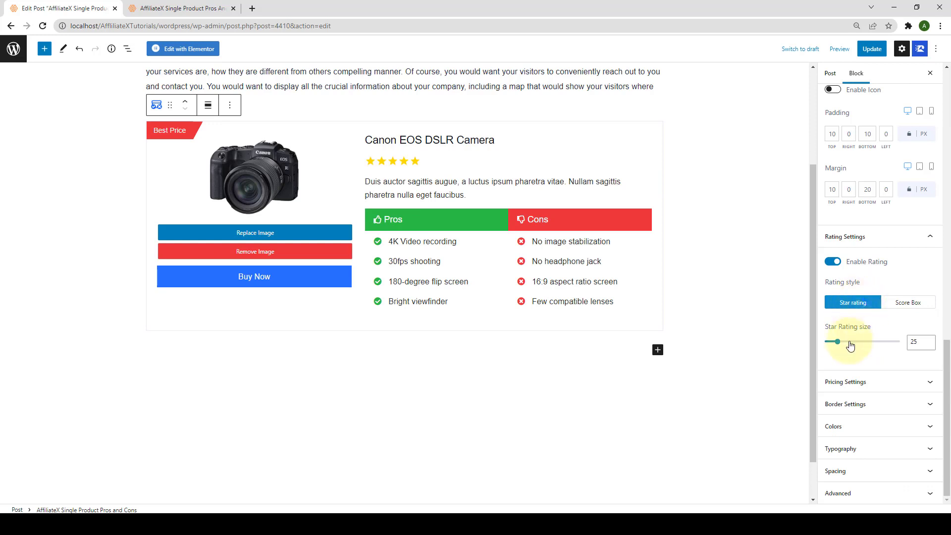
{"action": "mouse_move", "coordinate": [837, 343]}
{"action": "left_mouse_down"}
{"action": "mouse_move", "coordinate": [864, 348]}
{"action": "mouse_move", "coordinate": [837, 348]}
{"action": "left_mouse_up"}
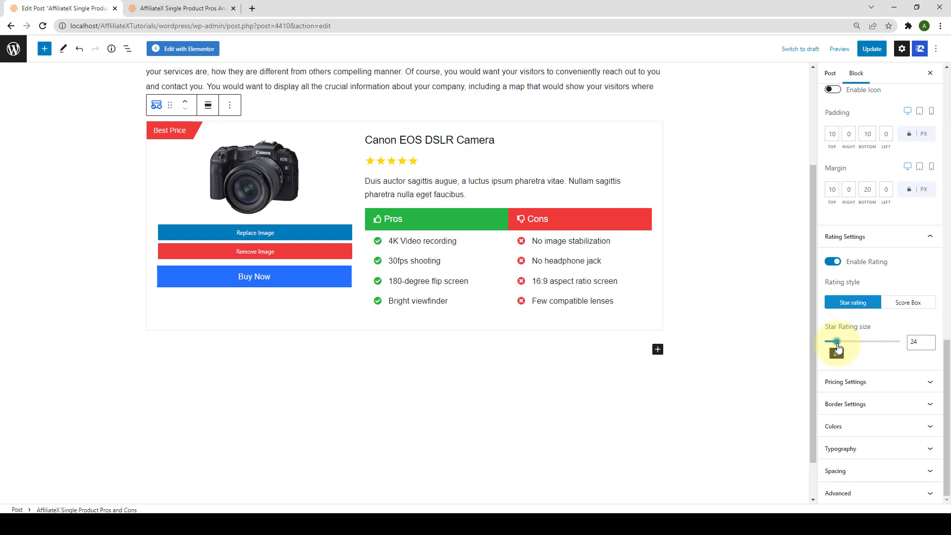
Enable product pricing, inspect the marked price and sale price fields, and disable pricing again
{"action": "left_click", "coordinate": [858, 381]}
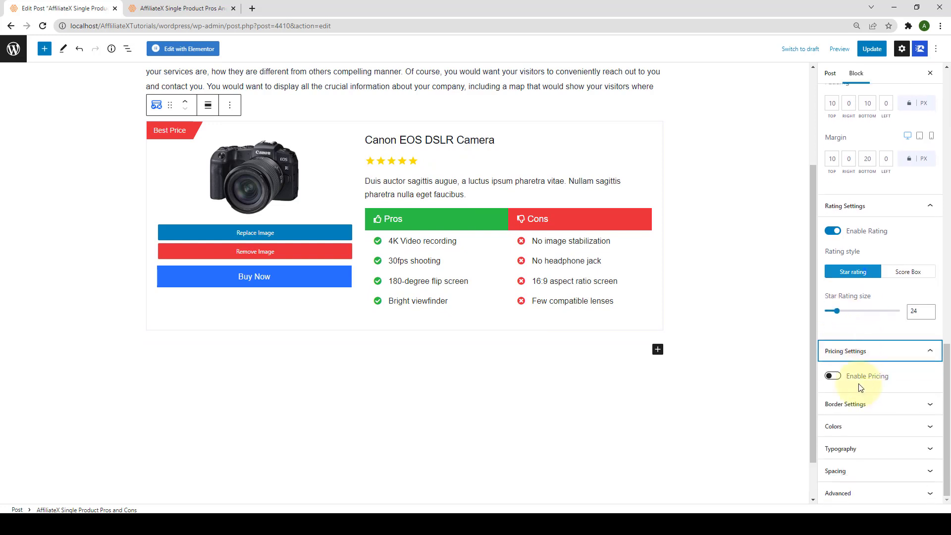
{"action": "left_click", "coordinate": [833, 375]}
{"action": "scroll", "coordinate": [838, 382], "scroll_direction": "down", "scroll_amount": 1}
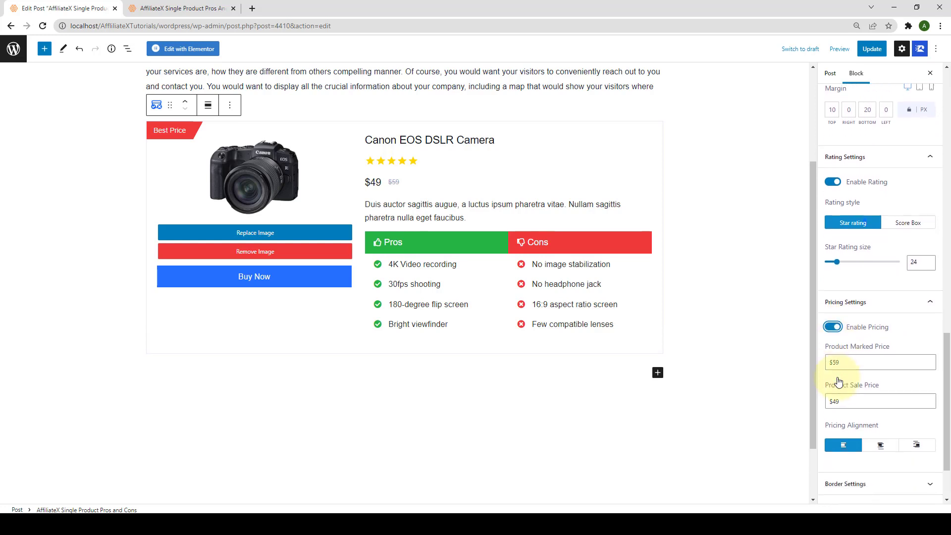
{"action": "scroll", "coordinate": [867, 335], "scroll_direction": "down", "scroll_amount": 1}
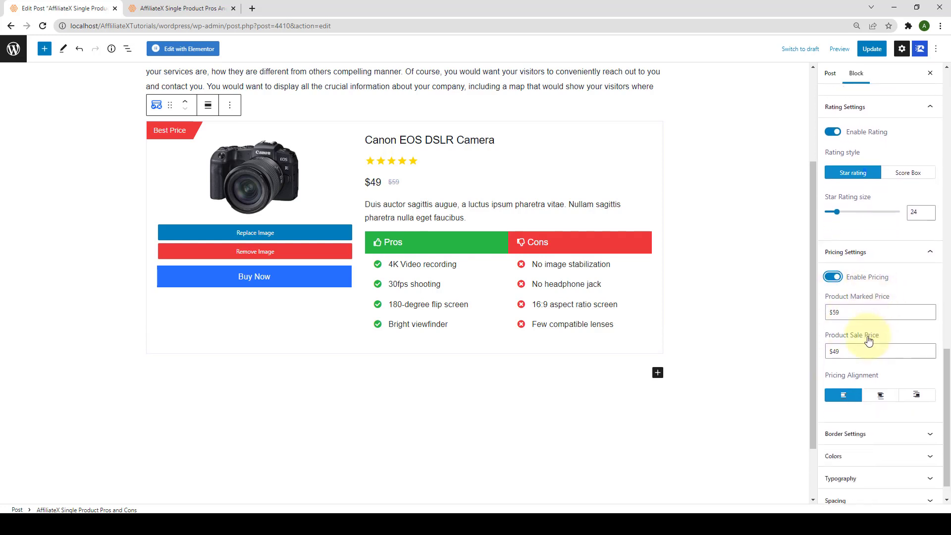
{"action": "left_click", "coordinate": [831, 312]}
{"action": "left_click", "coordinate": [828, 353]}
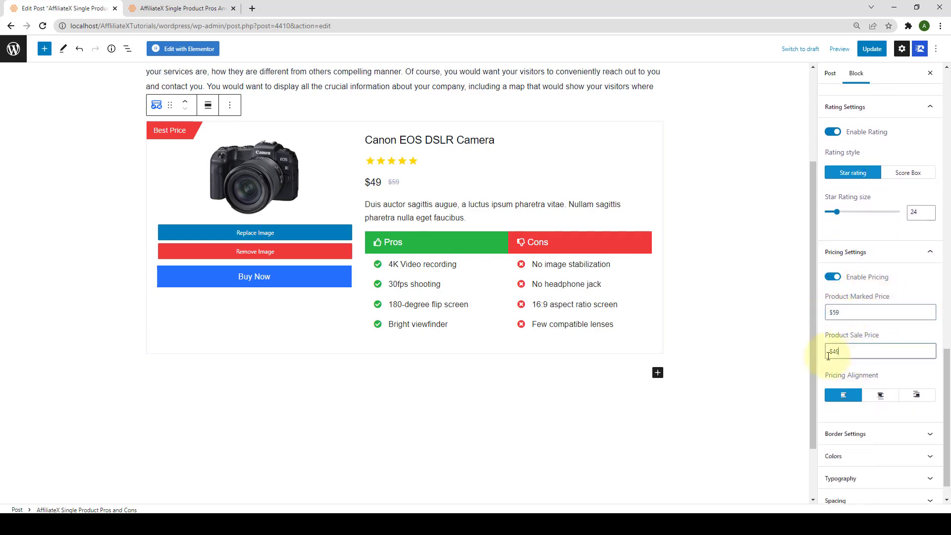
{"action": "triple_click", "coordinate": [827, 356]}
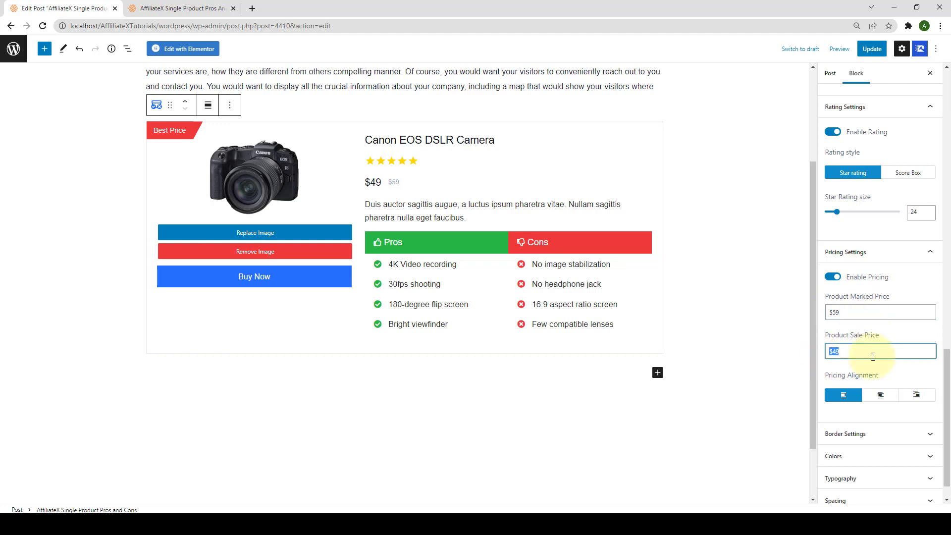
{"action": "left_click", "coordinate": [832, 276]}
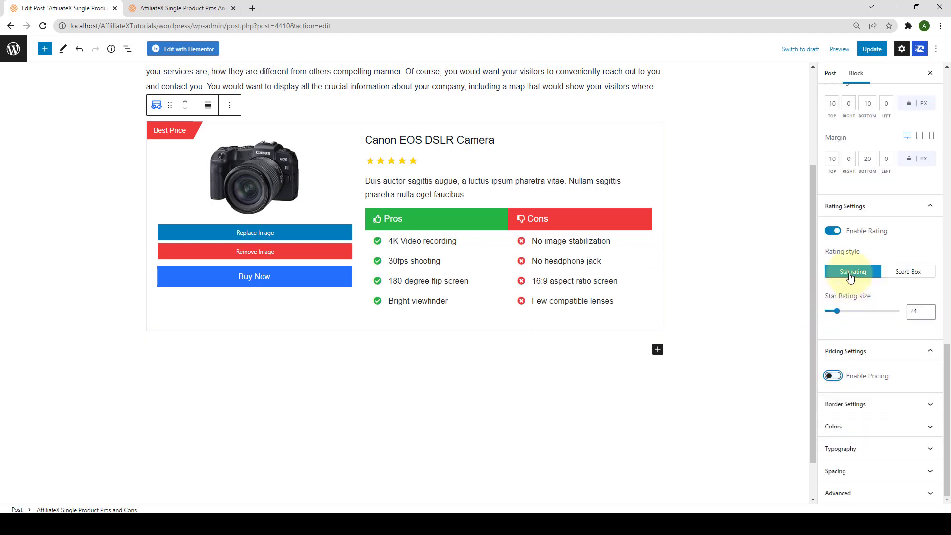
{"action": "left_click", "coordinate": [833, 376]}
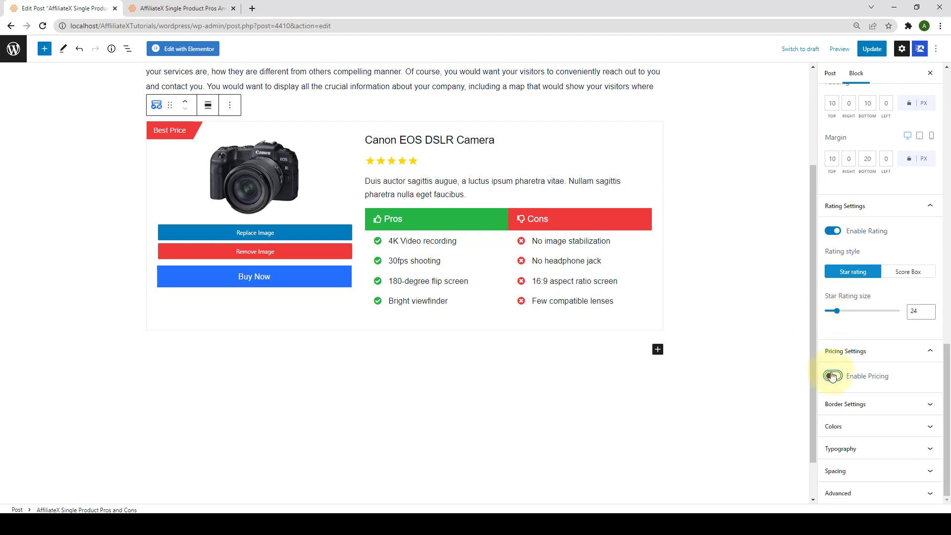
In the border settings, review the border style options, keeping the solid line, and change the border color to a strong blue
{"action": "left_click", "coordinate": [863, 404]}
{"action": "scroll", "coordinate": [863, 407], "scroll_direction": "down", "scroll_amount": 2}
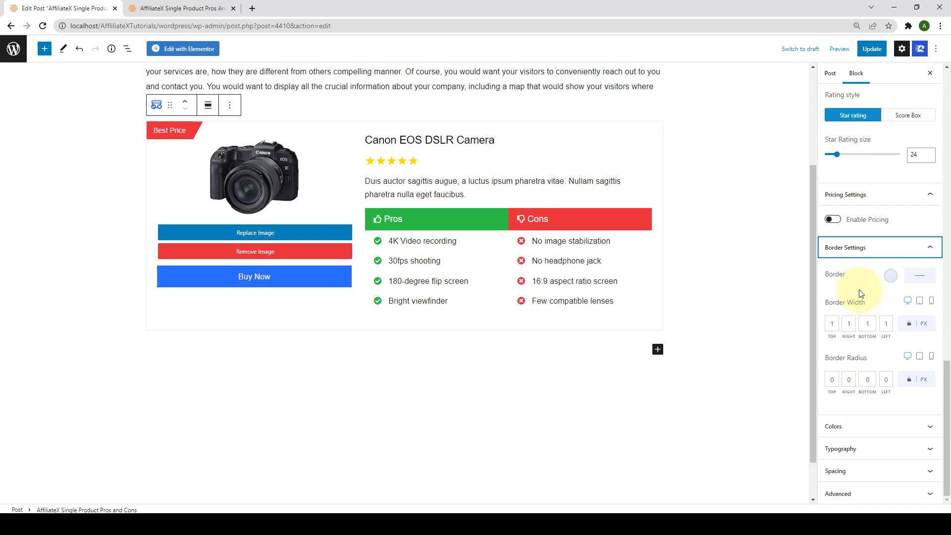
{"action": "left_click", "coordinate": [917, 279]}
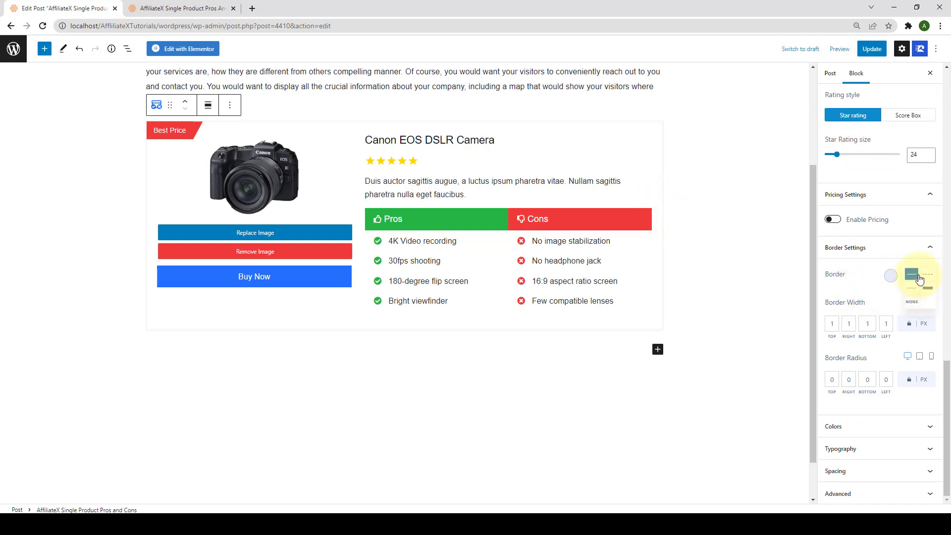
{"action": "left_click", "coordinate": [919, 279]}
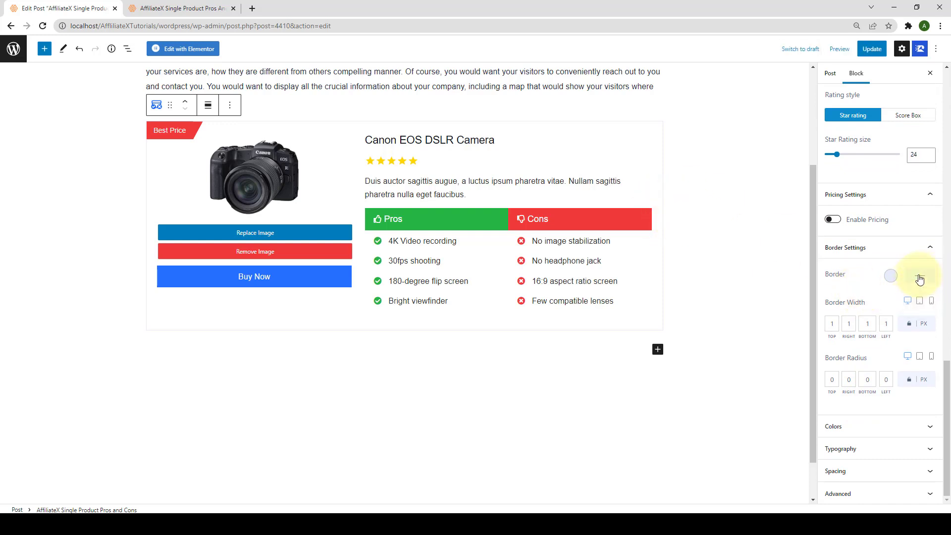
{"action": "left_click", "coordinate": [894, 279]}
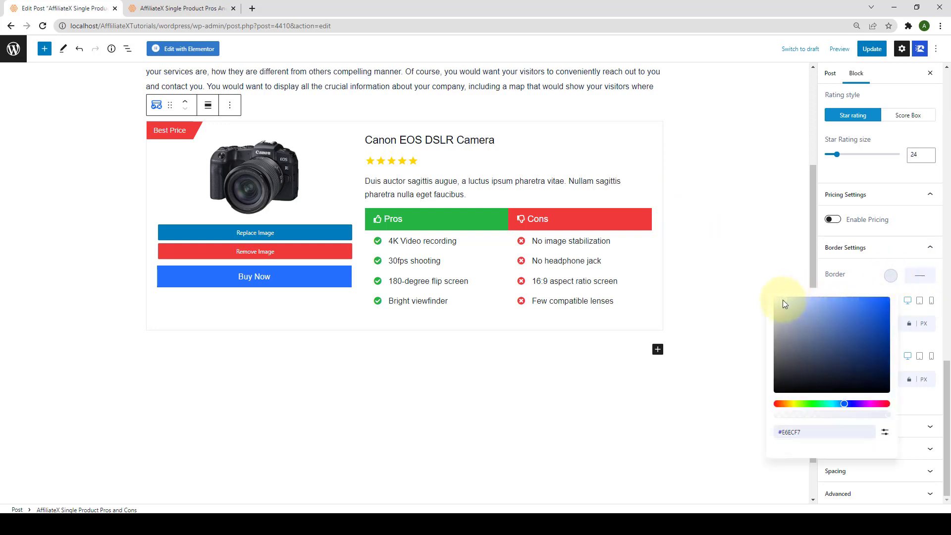
{"action": "left_click_drag", "start_coordinate": [784, 303], "coordinate": [877, 306]}
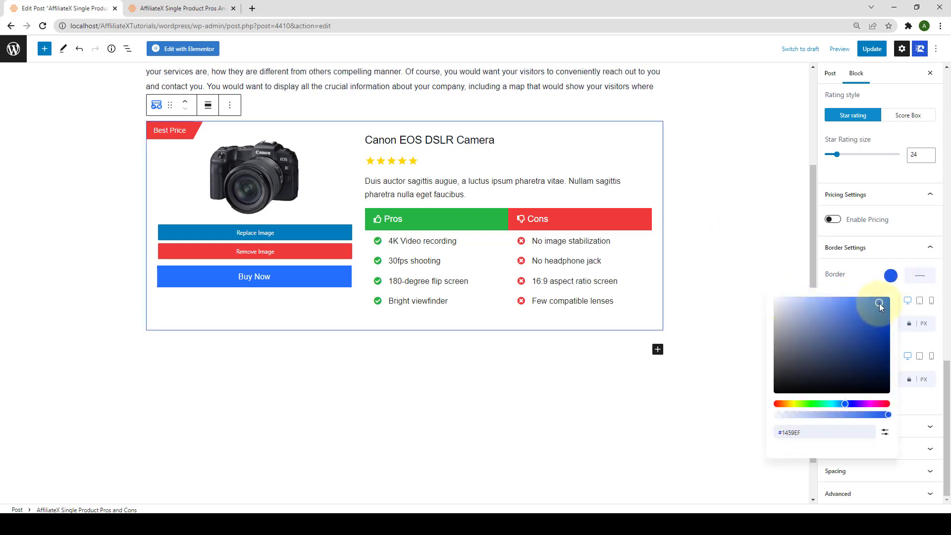
{"action": "mouse_move", "coordinate": [845, 404]}
{"action": "left_mouse_down"}
{"action": "mouse_move", "coordinate": [884, 403]}
{"action": "mouse_move", "coordinate": [768, 408]}
{"action": "mouse_move", "coordinate": [885, 403]}
{"action": "mouse_move", "coordinate": [848, 402]}
{"action": "left_mouse_up"}
{"action": "left_click", "coordinate": [865, 279]}
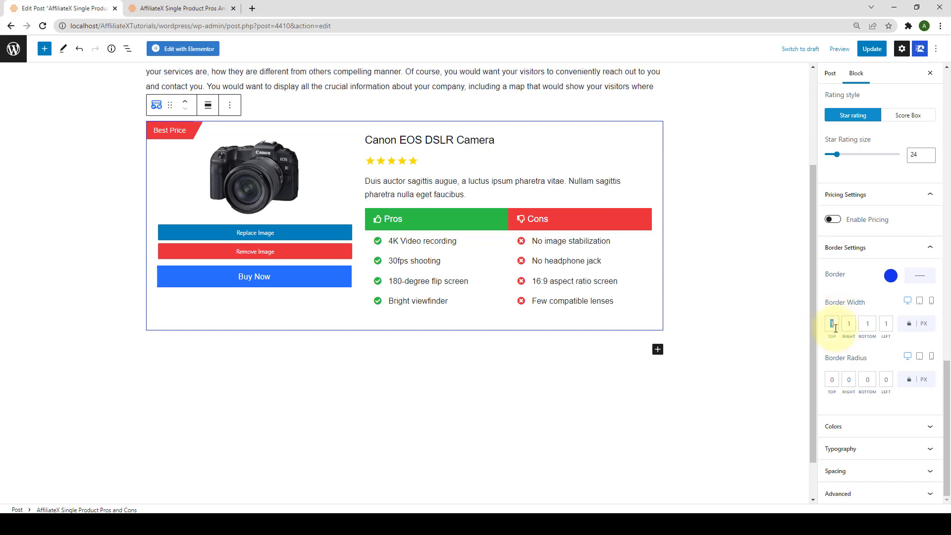
Set the block's border width to 6 px on all four sides and its border radius to 5 px on all corners
{"action": "type", "text": "2"}
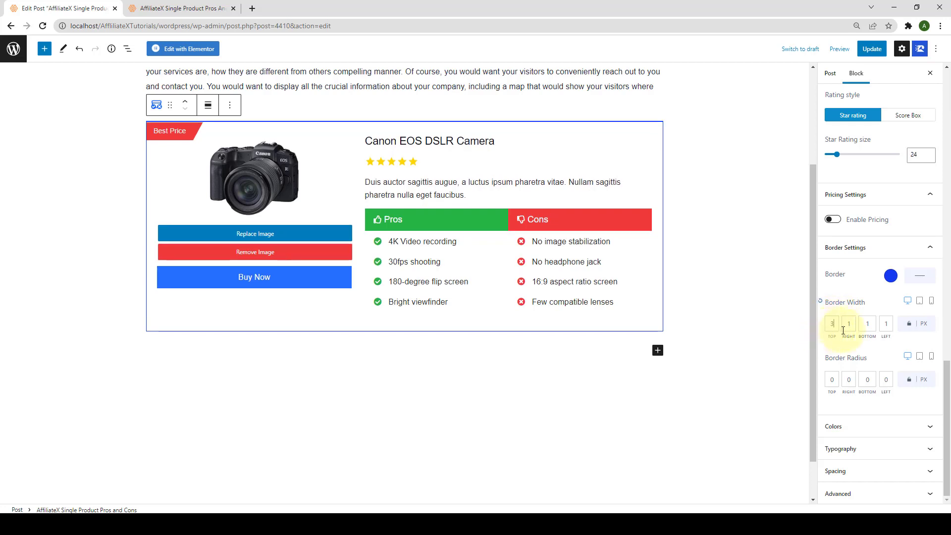
{"action": "left_click", "coordinate": [908, 328]}
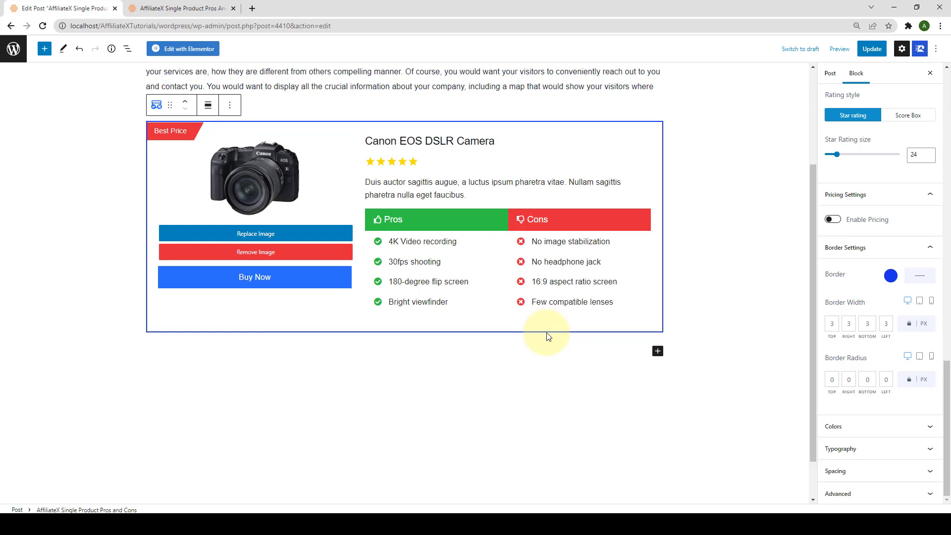
{"action": "double_click", "coordinate": [829, 324]}
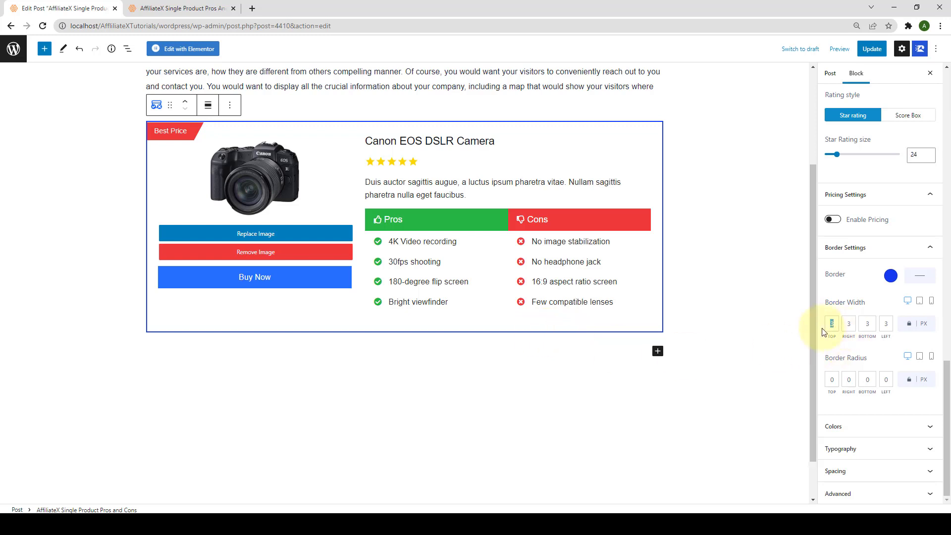
{"action": "type", "text": "6"}
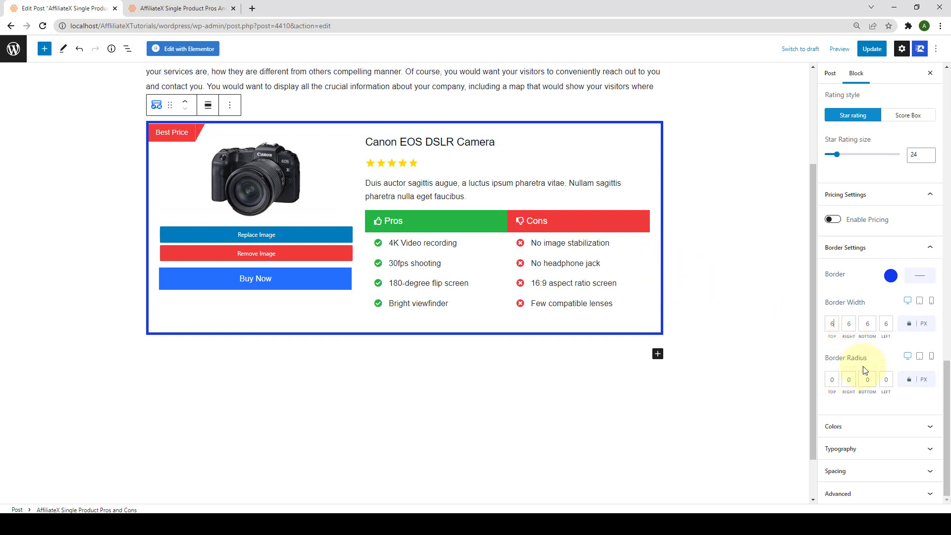
{"action": "double_click", "coordinate": [827, 383]}
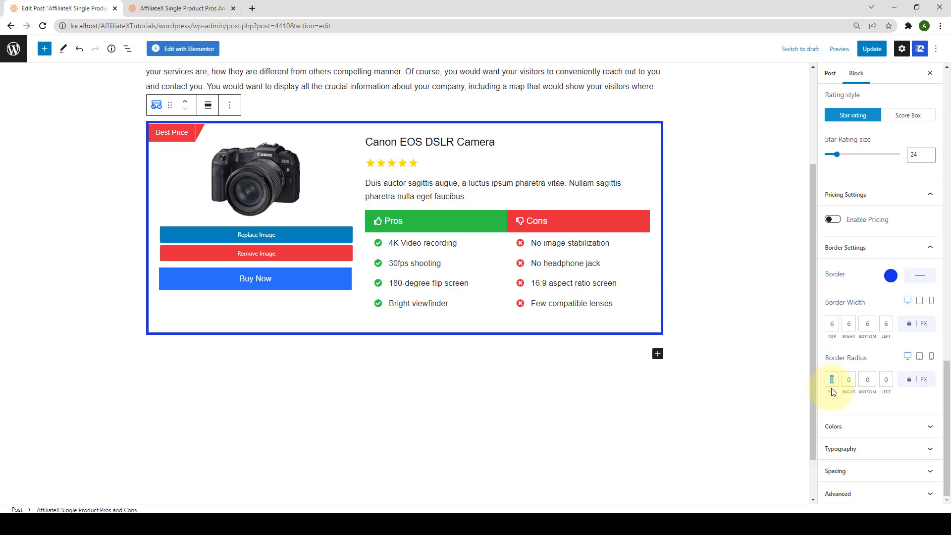
{"action": "type", "text": "5"}
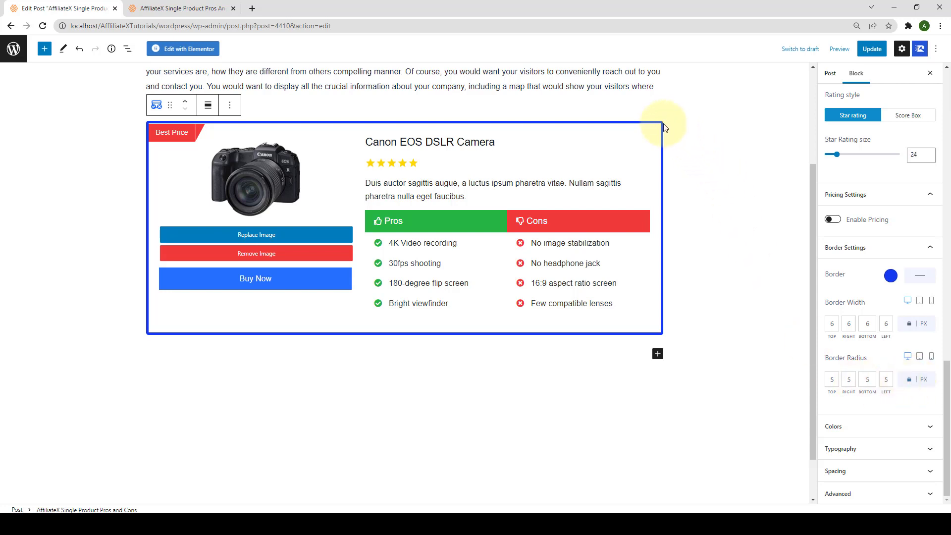
Review the block's color settings and its solid background color picker, keeping the background at #FFFFFF
{"action": "left_click", "coordinate": [884, 425]}
{"action": "scroll", "coordinate": [879, 392], "scroll_direction": "down", "scroll_amount": 1}
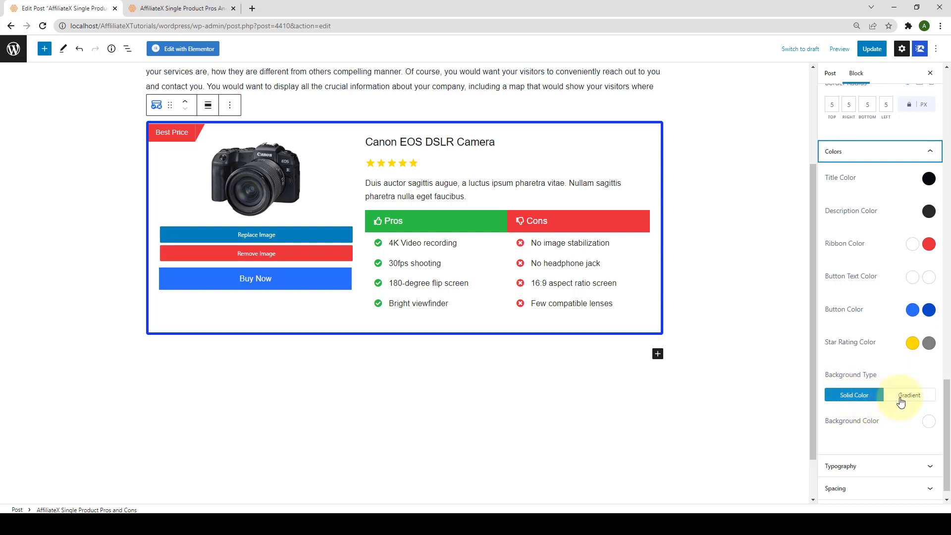
{"action": "left_click", "coordinate": [929, 423]}
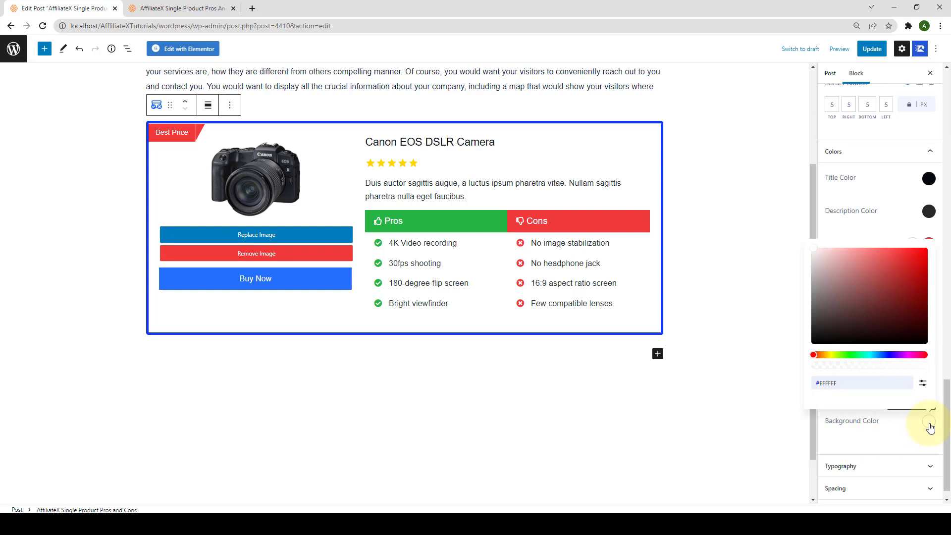
{"action": "mouse_move", "coordinate": [814, 249]}
{"action": "left_mouse_down"}
{"action": "mouse_move", "coordinate": [824, 248]}
{"action": "mouse_move", "coordinate": [814, 245]}
{"action": "left_mouse_up"}
{"action": "left_click", "coordinate": [845, 221]}
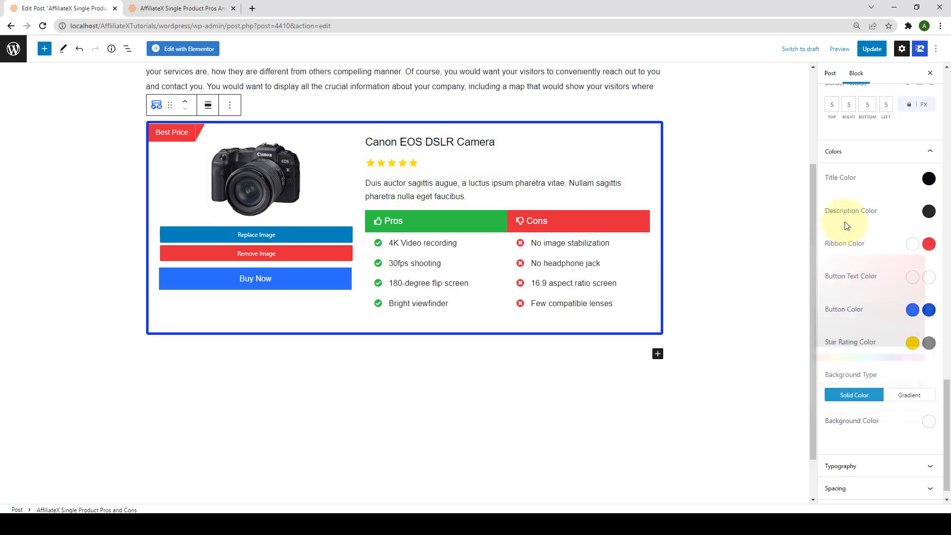
Review the block's title typography options, including font family, font weight and font size, keeping Default, Medium 500 and 24 px
{"action": "left_click", "coordinate": [870, 468]}
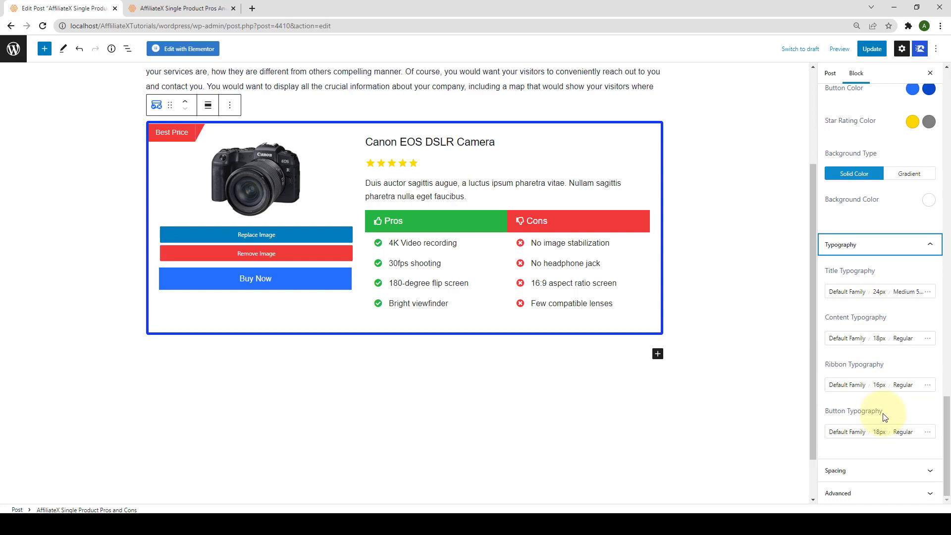
{"action": "left_click", "coordinate": [852, 292]}
{"action": "scroll", "coordinate": [849, 403], "scroll_direction": "down", "scroll_amount": 3}
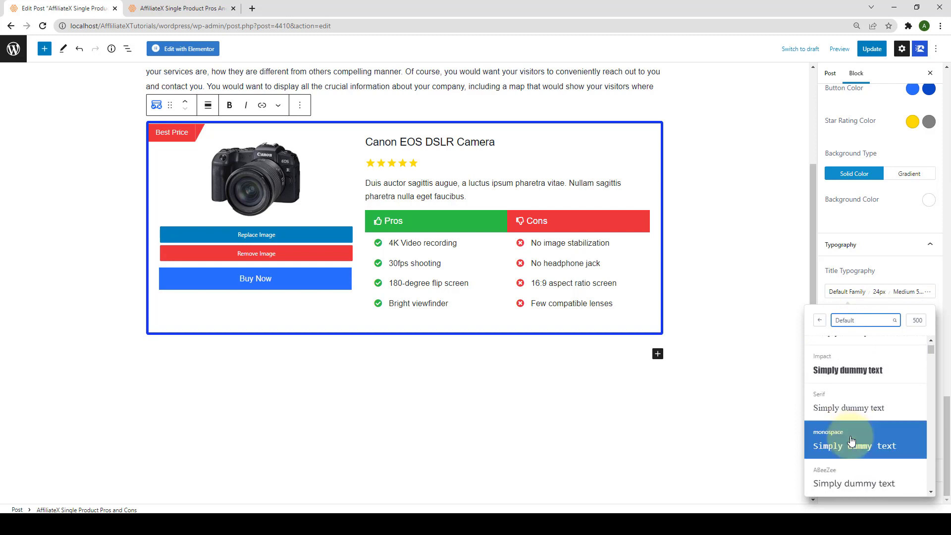
{"action": "scroll", "coordinate": [850, 431], "scroll_direction": "up", "scroll_amount": 1}
{"action": "left_click", "coordinate": [904, 292]}
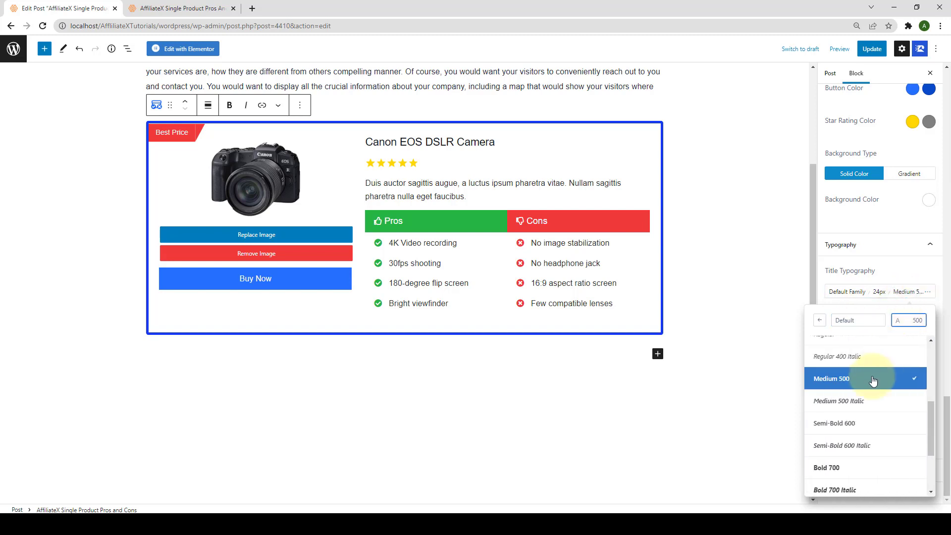
{"action": "scroll", "coordinate": [870, 421], "scroll_direction": "down", "scroll_amount": 2}
{"action": "scroll", "coordinate": [862, 425], "scroll_direction": "up", "scroll_amount": 4}
{"action": "left_click", "coordinate": [881, 321]}
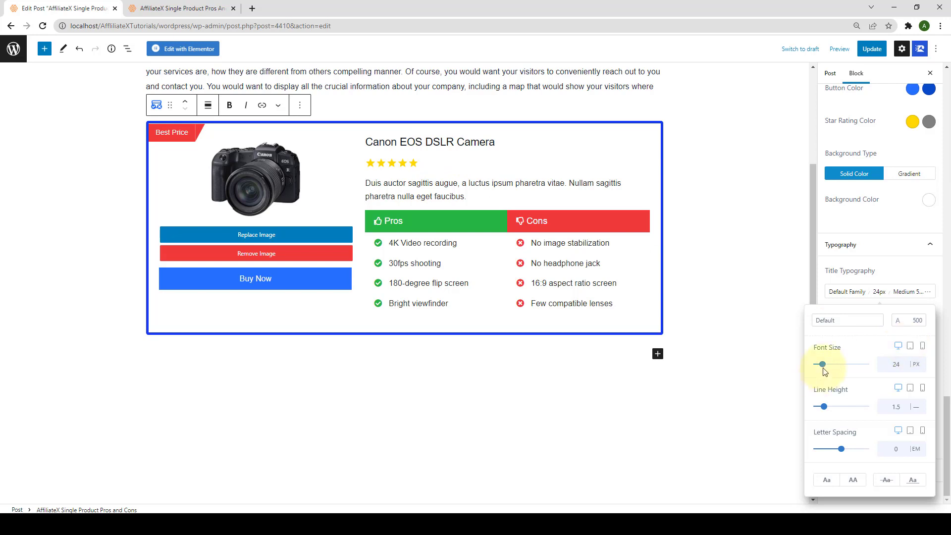
{"action": "left_click_drag", "start_coordinate": [822, 367], "coordinate": [821, 369]}
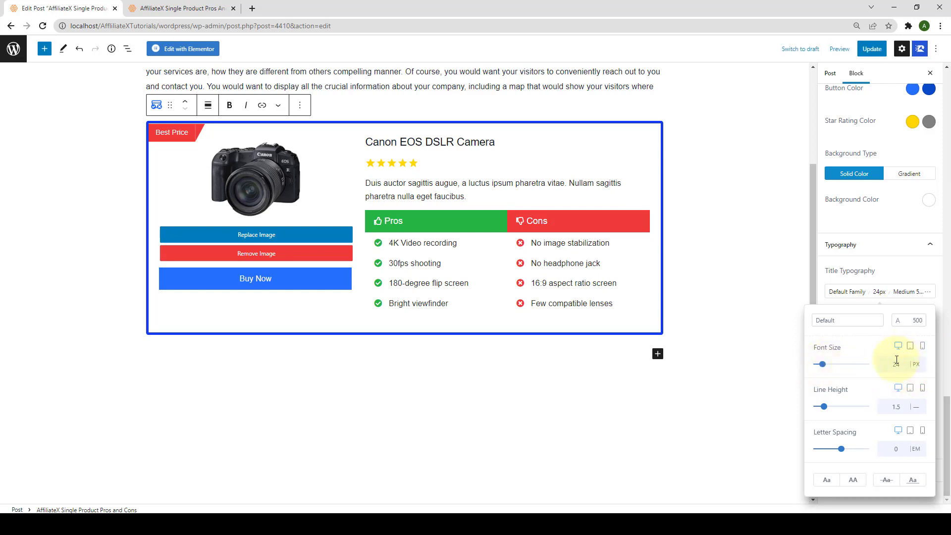
{"action": "left_click", "coordinate": [910, 269]}
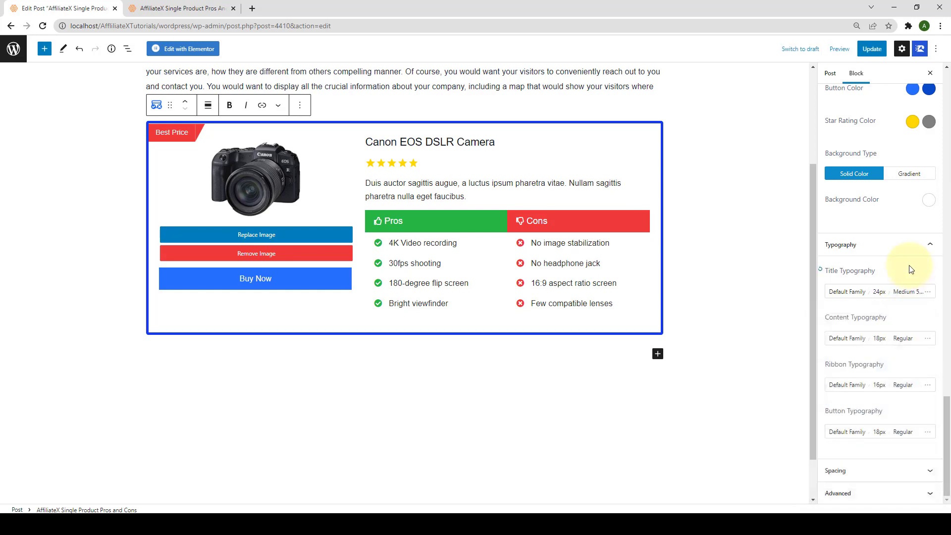
Review the block's image padding, padding and margin spacing settings without changing them, and update the post
{"action": "left_click", "coordinate": [876, 470]}
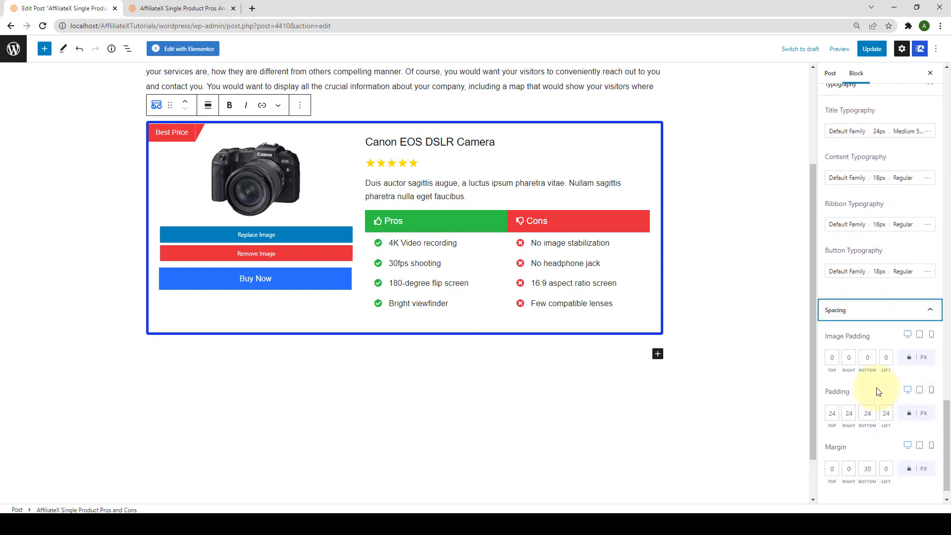
{"action": "scroll", "coordinate": [884, 376], "scroll_direction": "down", "scroll_amount": 1}
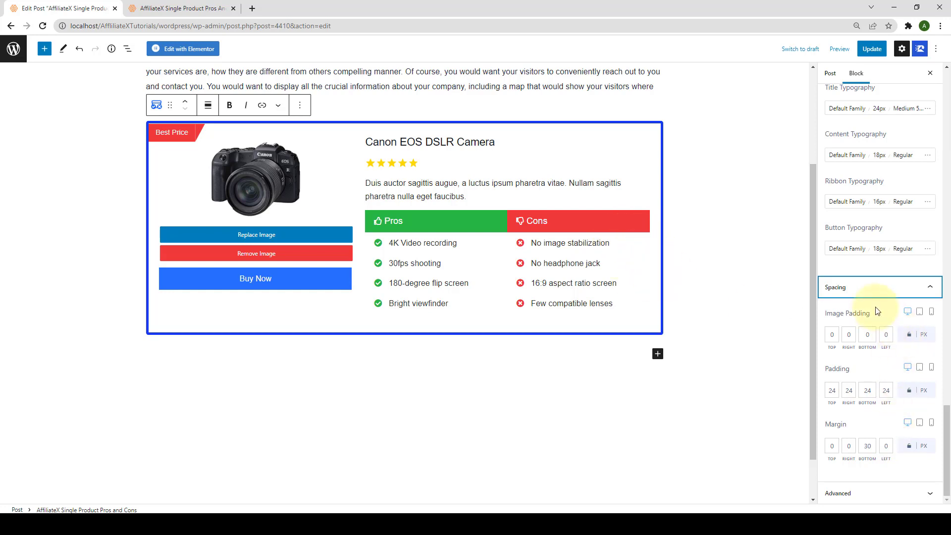
{"action": "left_click", "coordinate": [871, 53]}
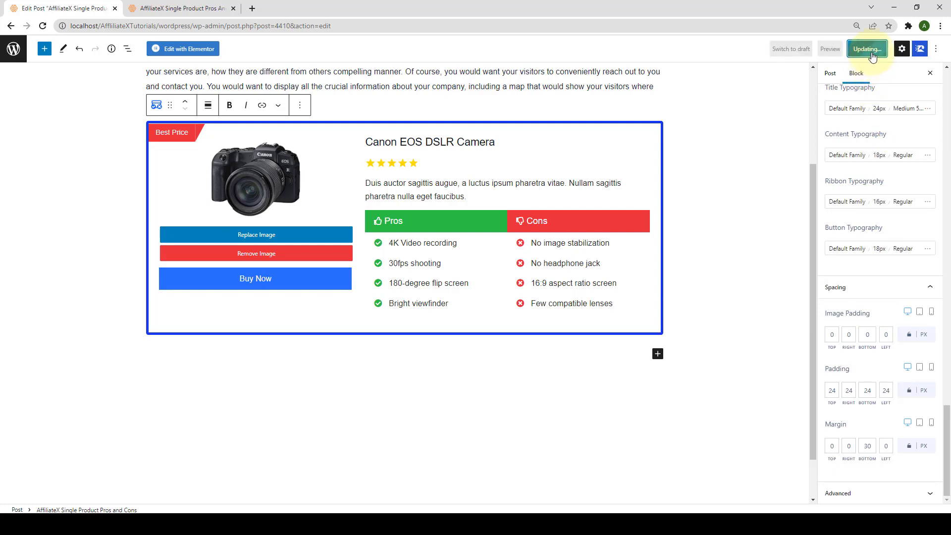
Switch to the published post page, reload it and examine the Canon EOS DSLR Camera product block
{"action": "left_click", "coordinate": [200, 6]}
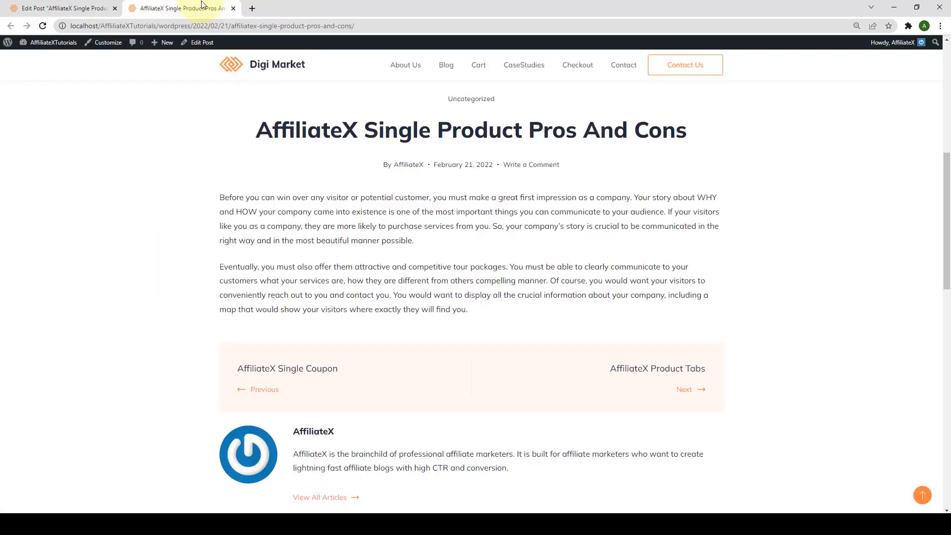
{"action": "scroll", "coordinate": [411, 188], "scroll_direction": "down", "scroll_amount": 1}
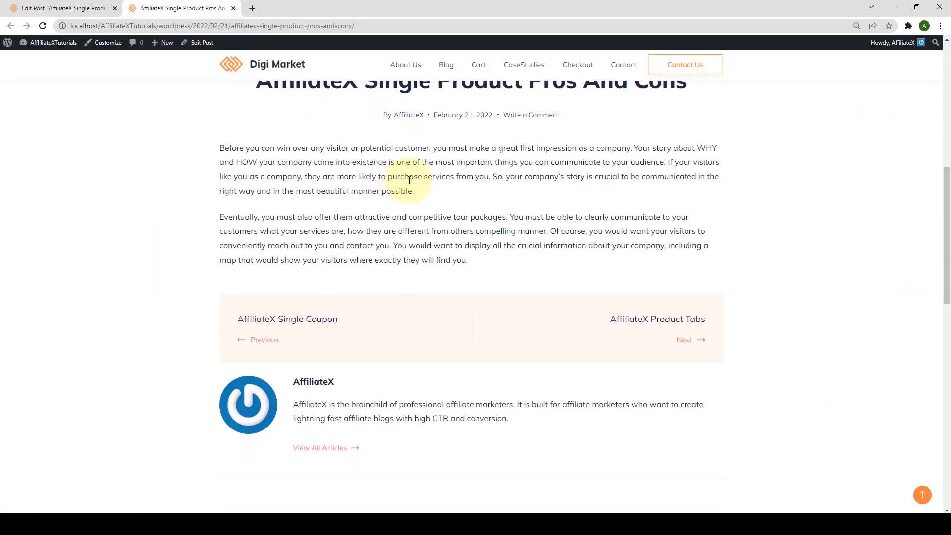
{"action": "left_click", "coordinate": [46, 29]}
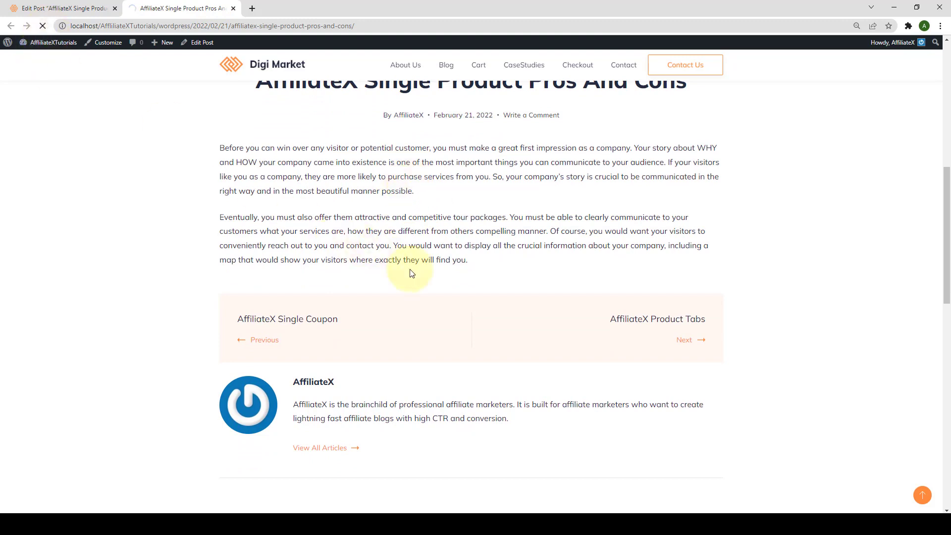
{"action": "scroll", "coordinate": [412, 272], "scroll_direction": "down", "scroll_amount": 3}
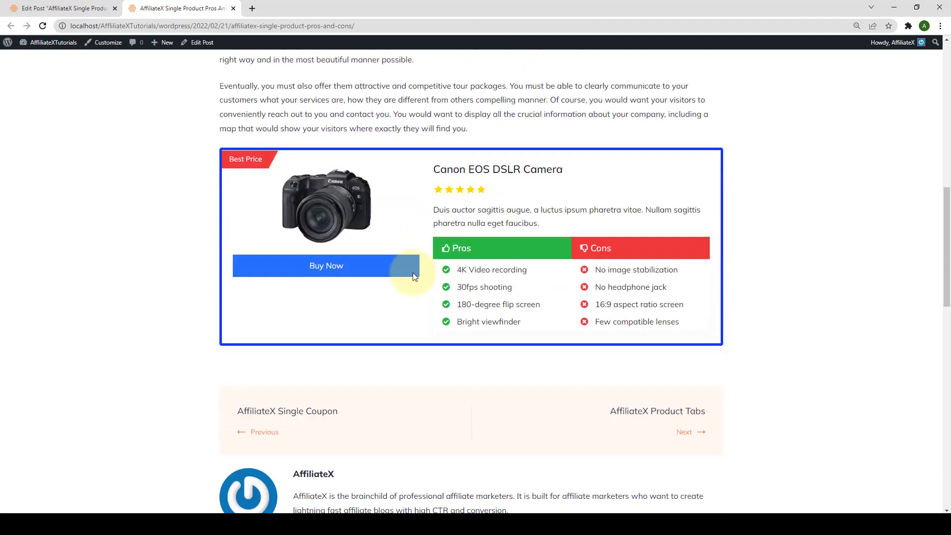